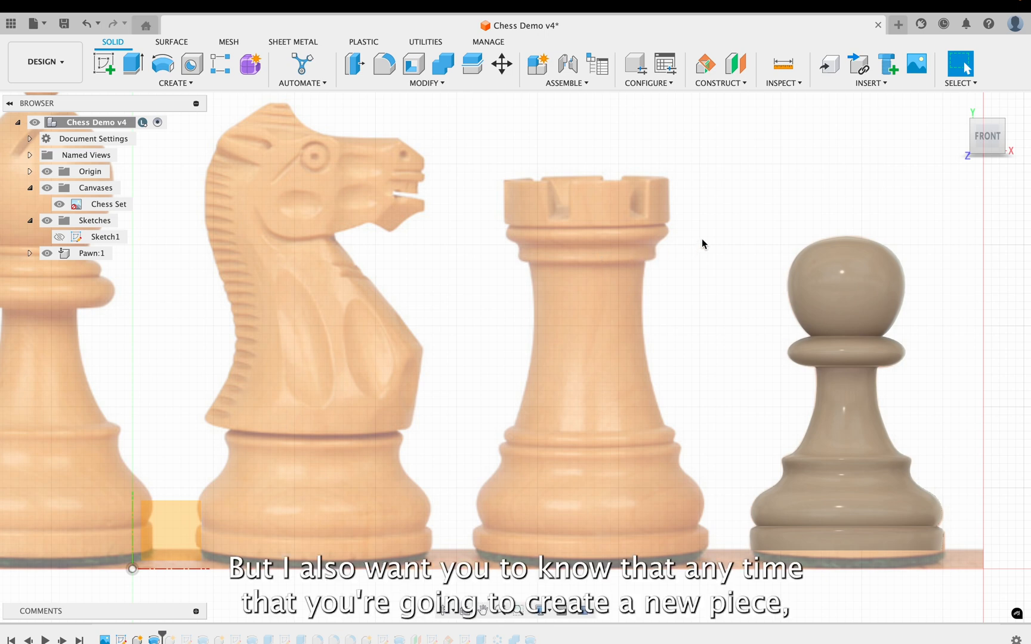
- Create a new internal standard component named Rook and make it the active component
left_click(541, 70)
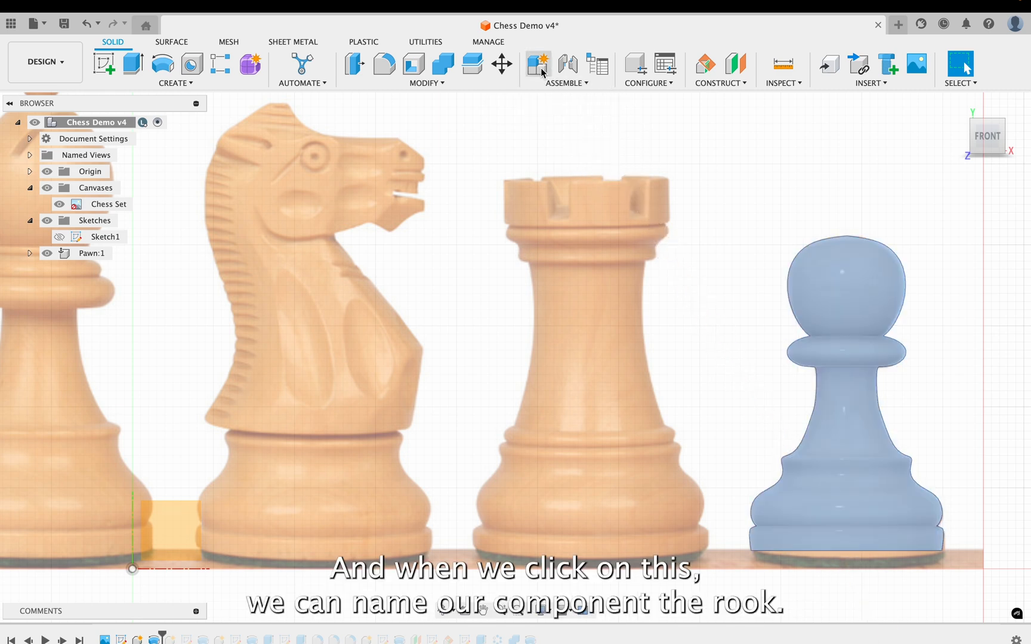
left_click_drag(902, 269, 806, 270)
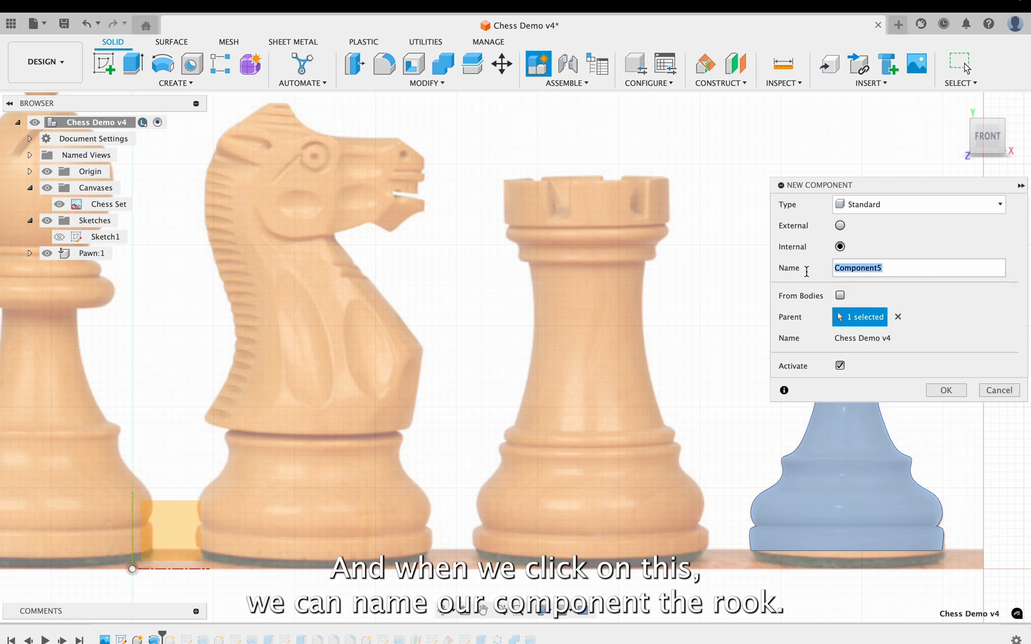
type("Rook")
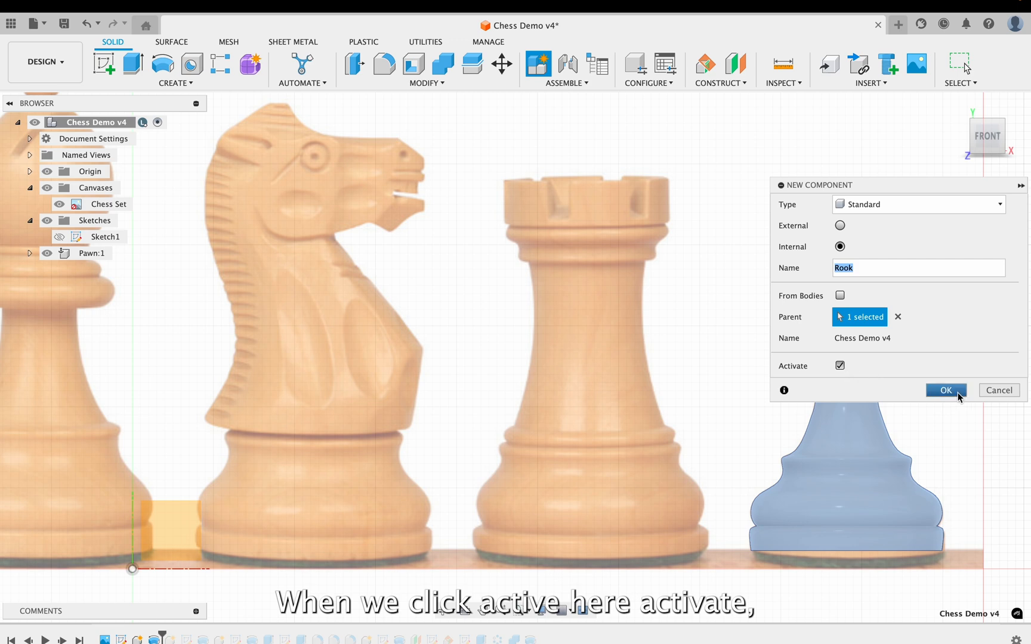
left_click(953, 395)
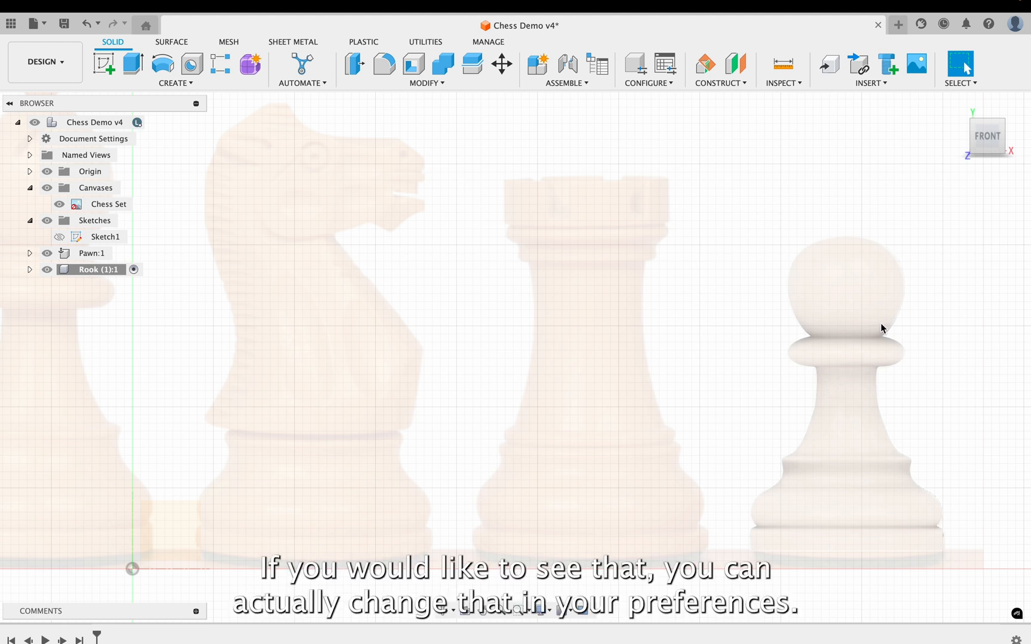
- Turn off active component visibility in the assembly design preferences and apply the change
left_click(1012, 25)
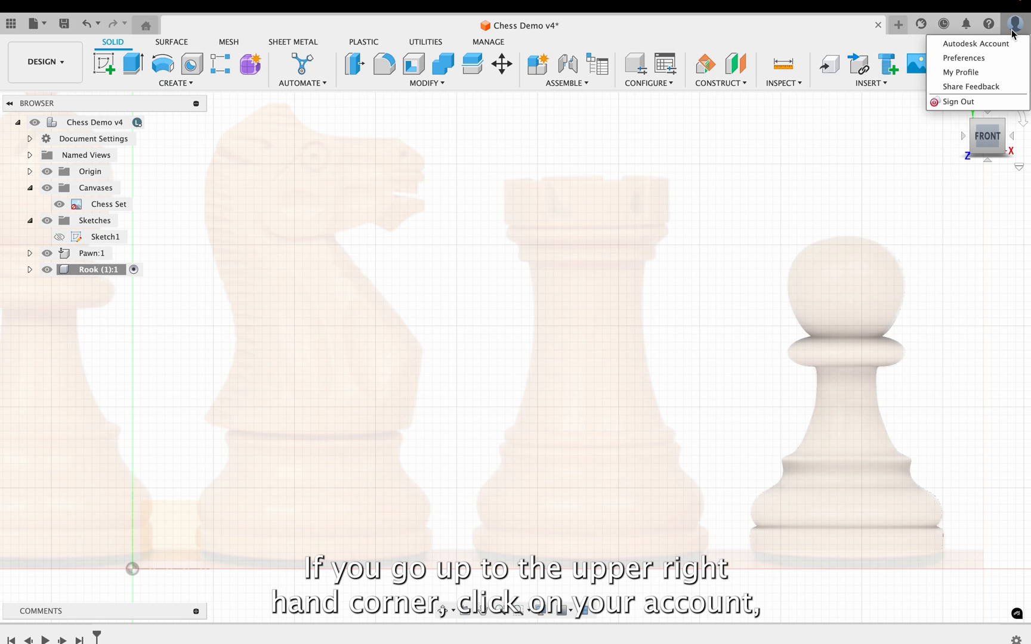
left_click(982, 59)
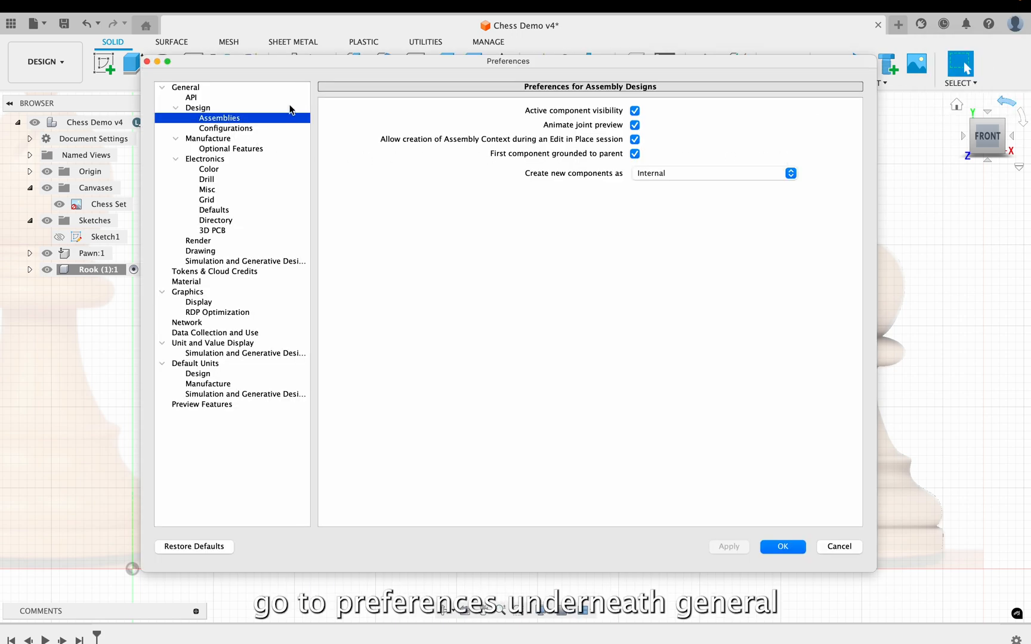
left_click(291, 109)
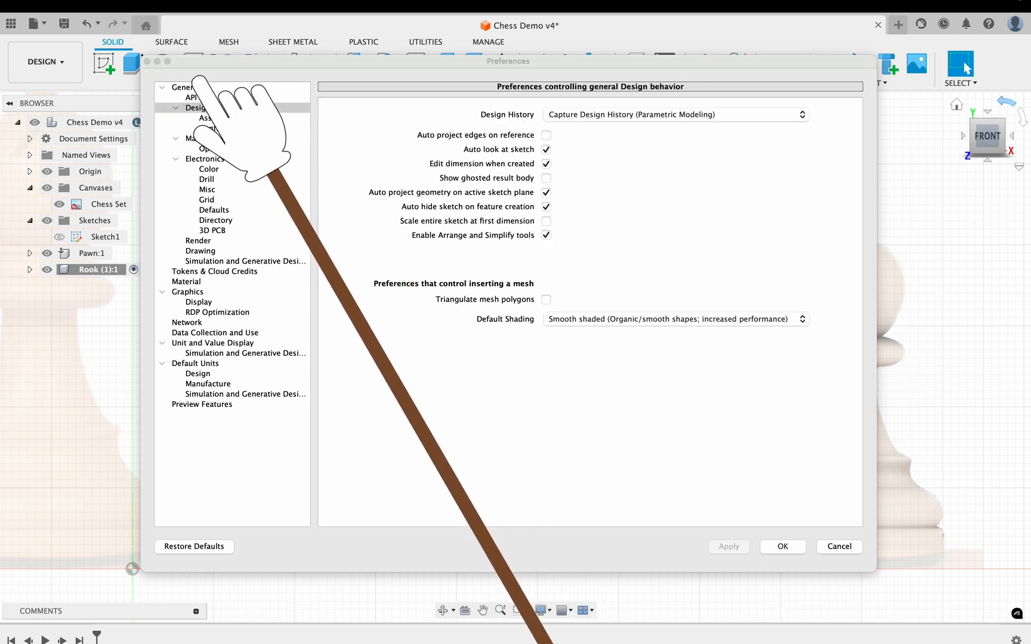
left_click(225, 120)
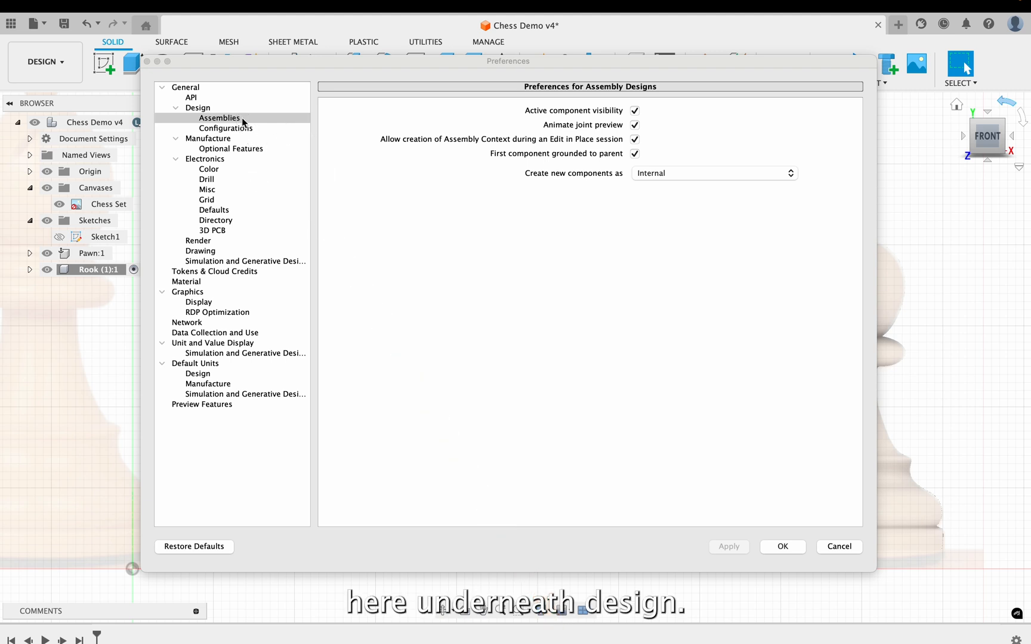
left_click(635, 111)
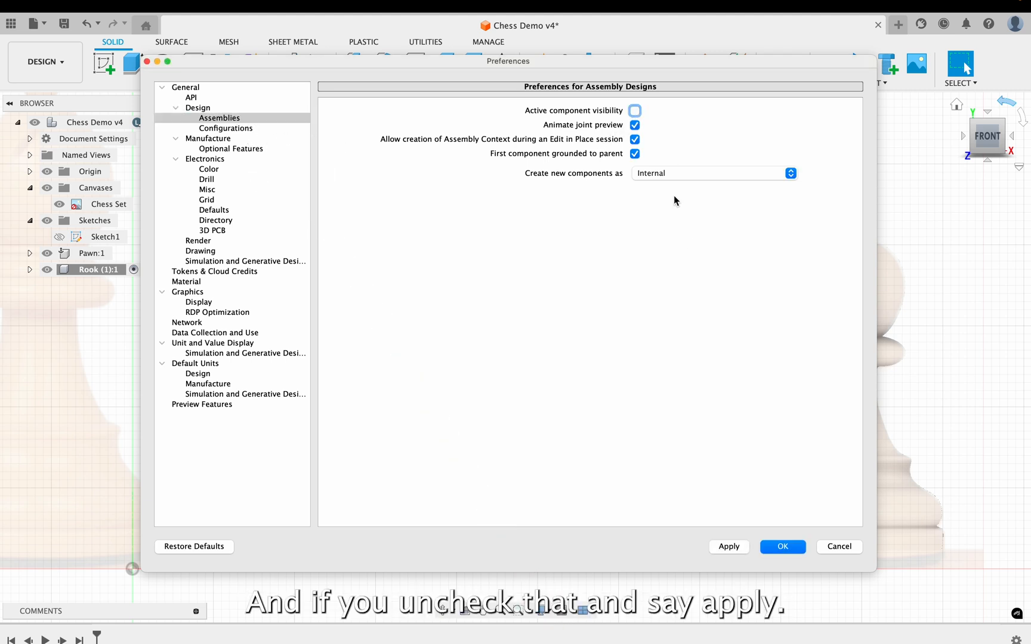
left_click(725, 547)
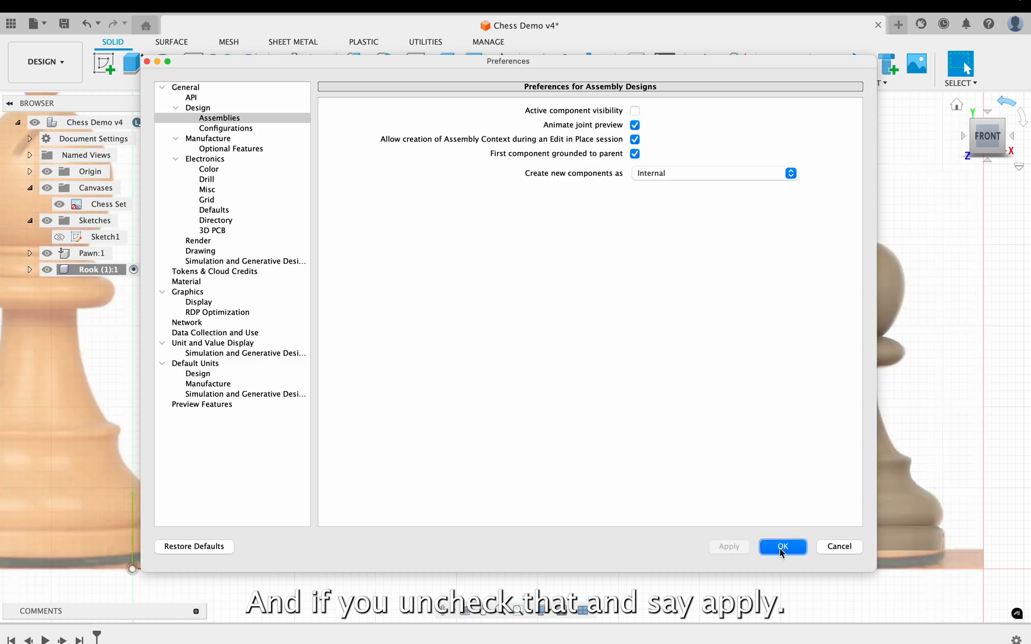
left_click(782, 547)
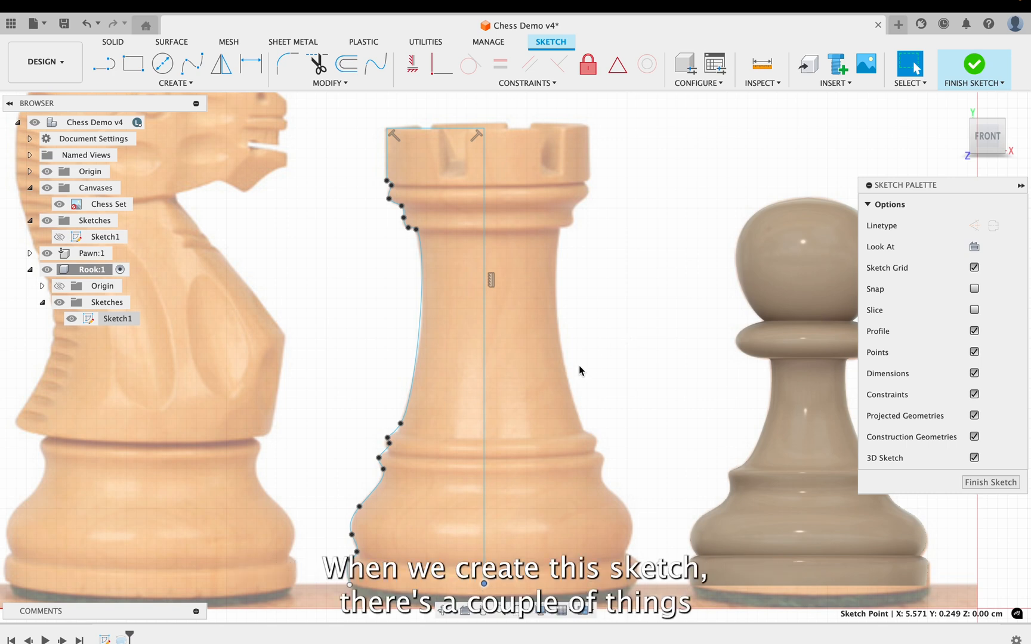
- Draw a horizontal line across the flat bottom of the rook, from the profile's lowest endpoint to the opposite edge of the base
scroll(516, 423, "up", 1)
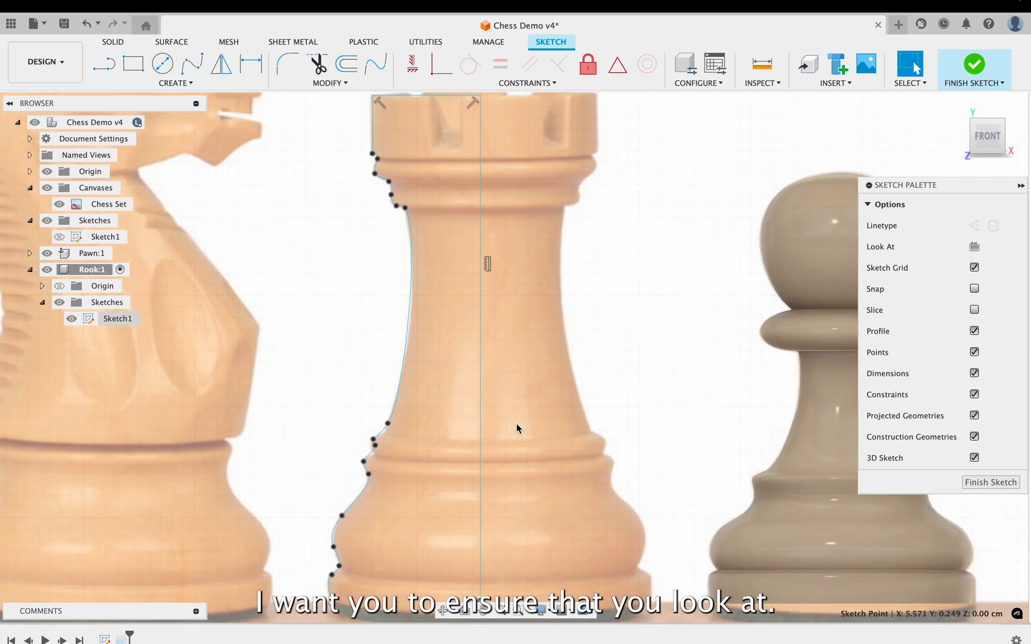
mouse_move(472, 441)
middle_mouse_down()
mouse_move(537, 237)
mouse_move(537, 191)
middle_mouse_up()
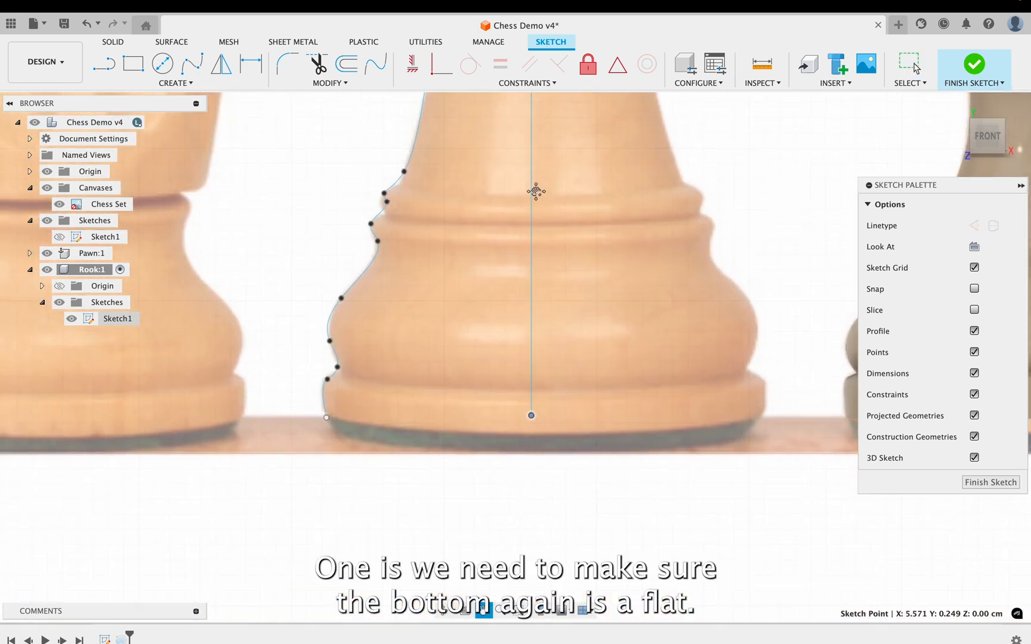
left_click(103, 65)
left_click(531, 415)
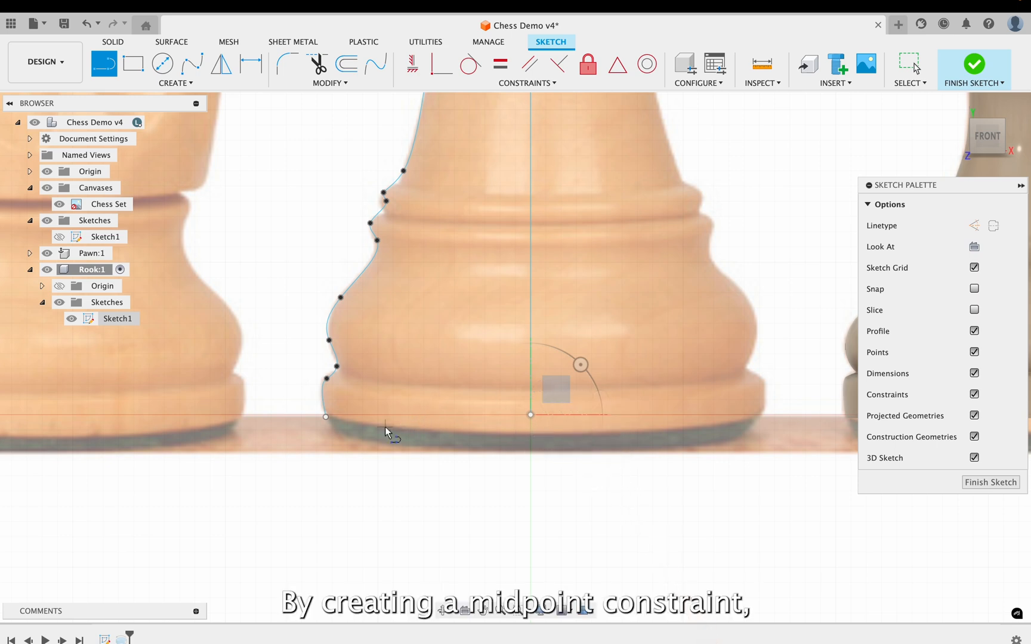
left_click(325, 417)
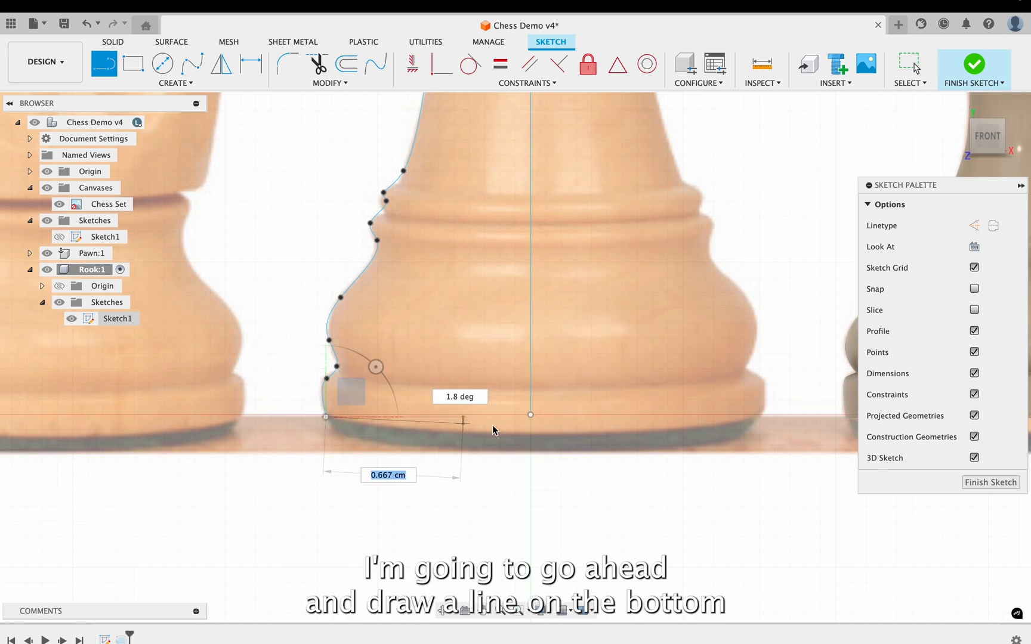
left_click(763, 417)
scroll(591, 421, "up", 5)
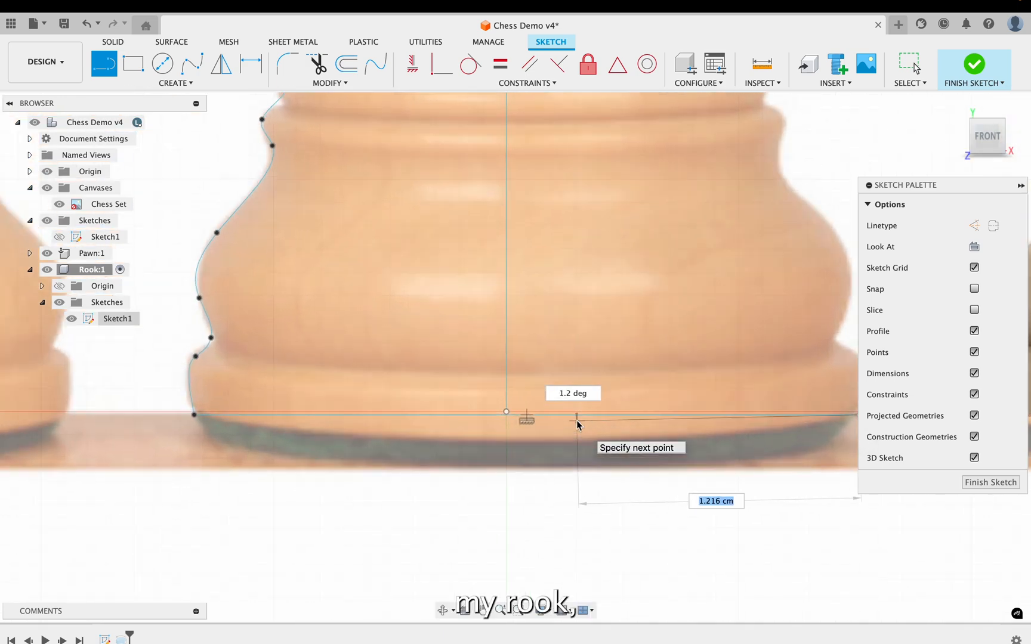
key("Escape")
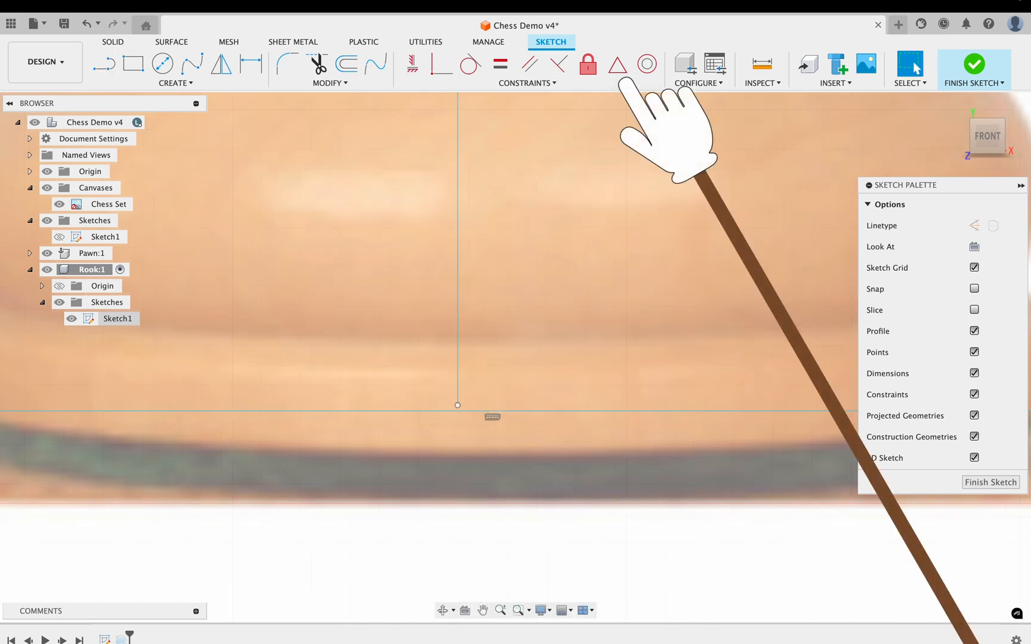
- Constrain the lower endpoint of the rook's vertical centre line to the midpoint of the base line
left_click(617, 64)
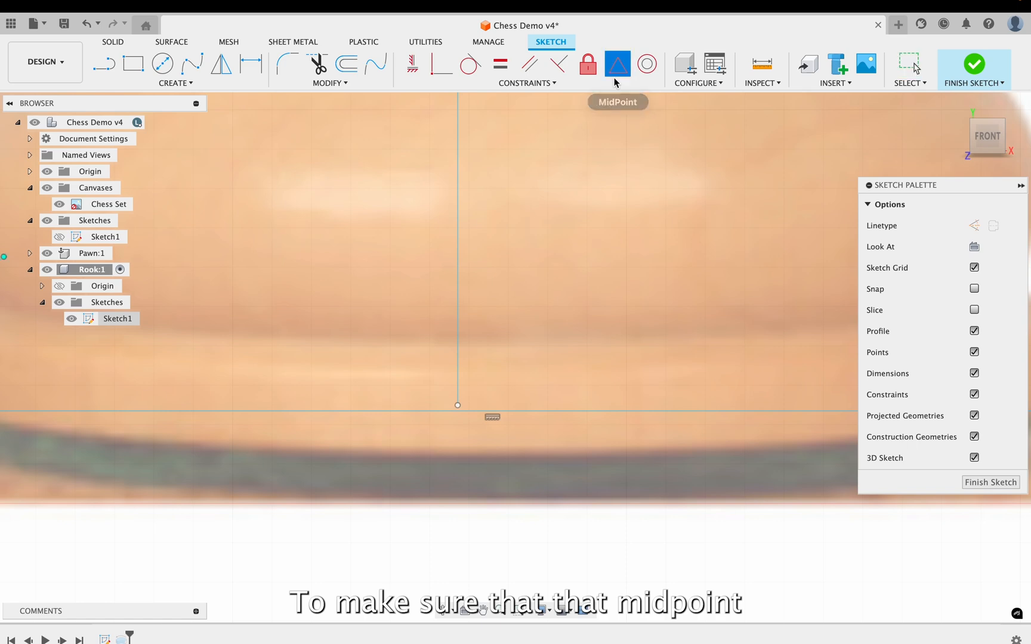
left_click(458, 406)
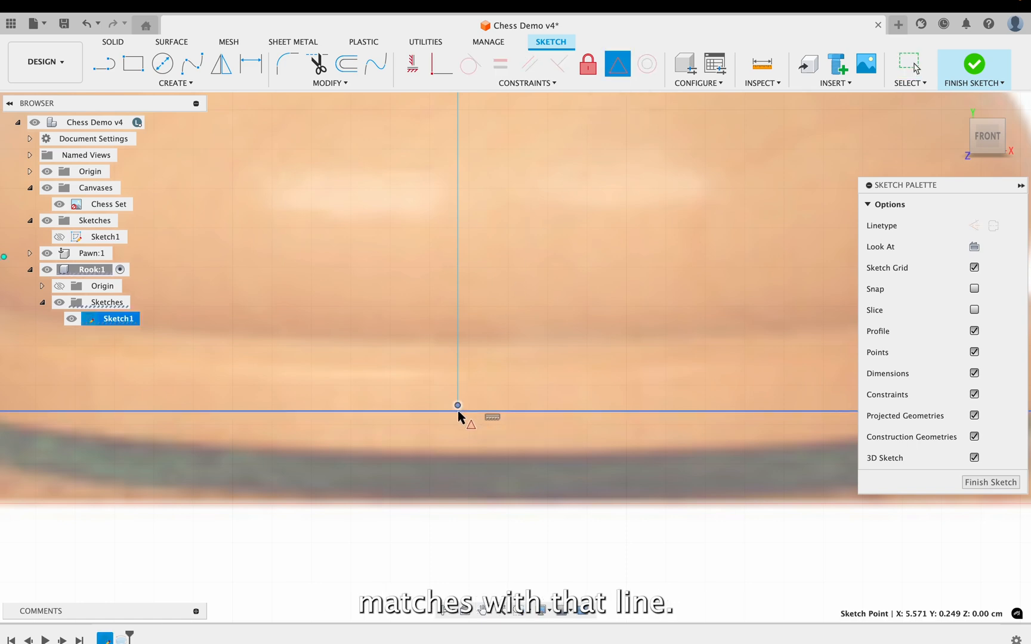
left_click(458, 411)
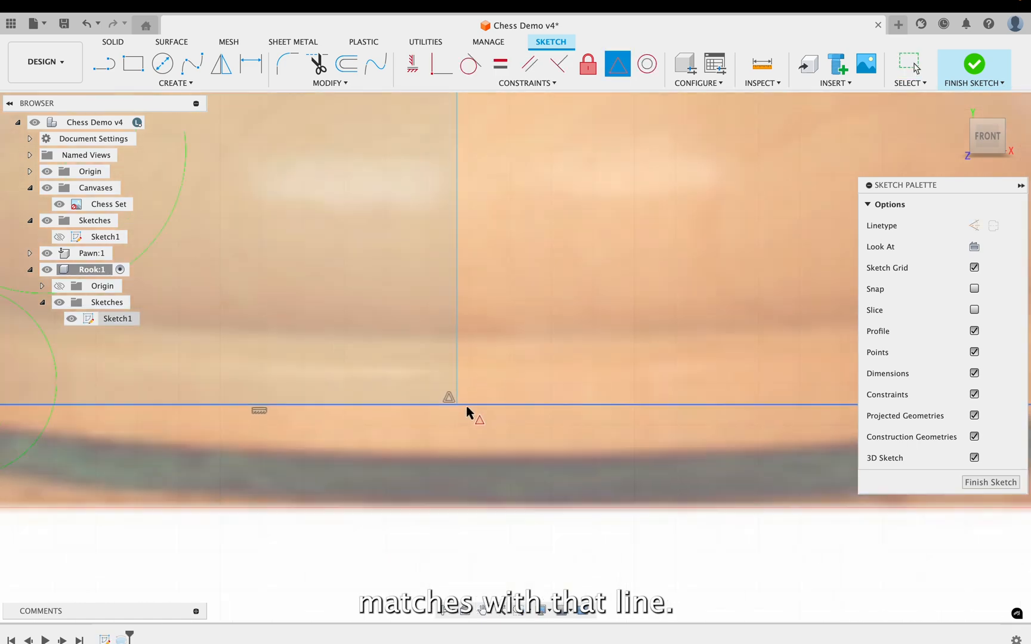
- Examine the rook's closed half profile, from its fit-spline side curves up to the straight top edge at the battlements
scroll(467, 410, "down", 5)
middle_click_drag(517, 354, 529, 479)
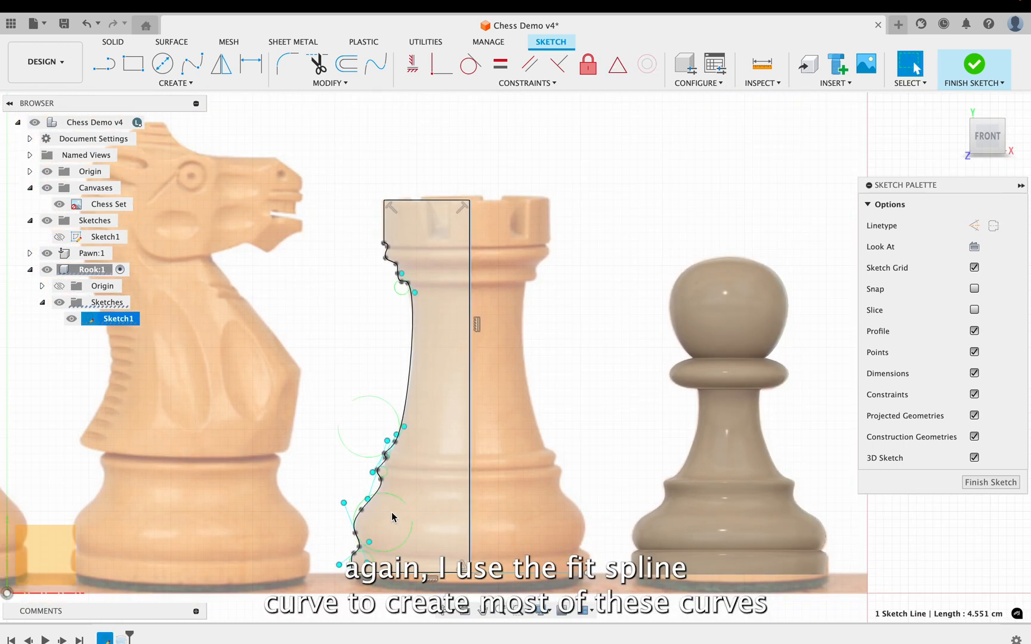
scroll(409, 464, "up", 5)
middle_click_drag(409, 464, 410, 444)
mouse_move(446, 337)
middle_mouse_down()
mouse_move(454, 352)
mouse_move(433, 480)
middle_mouse_up()
scroll(461, 306, "down", 1)
scroll(461, 307, "up", 3)
middle_click_drag(488, 241, 468, 456)
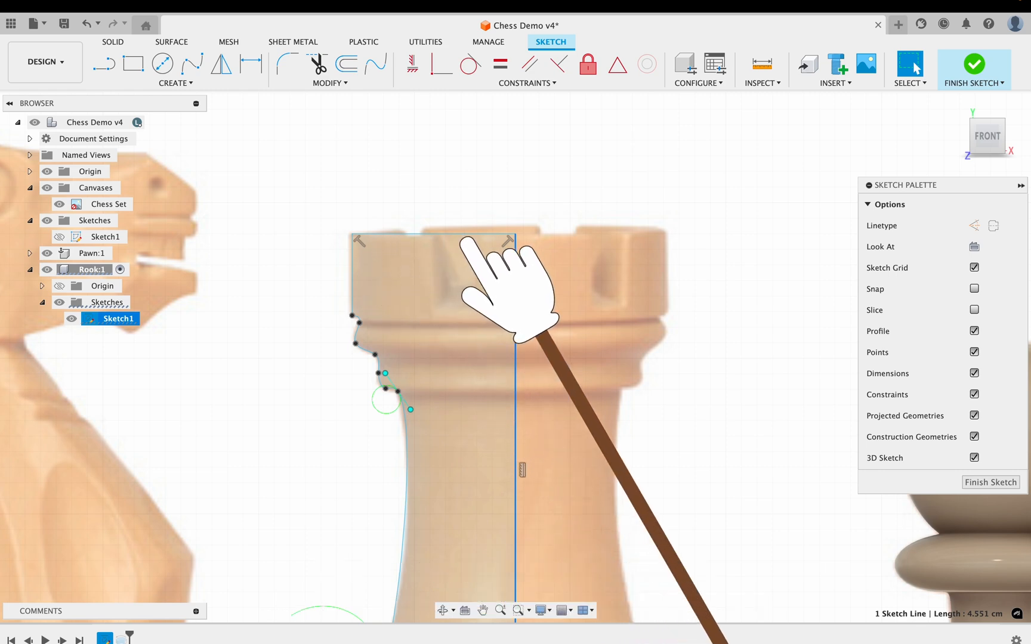
scroll(451, 246, "up", 5)
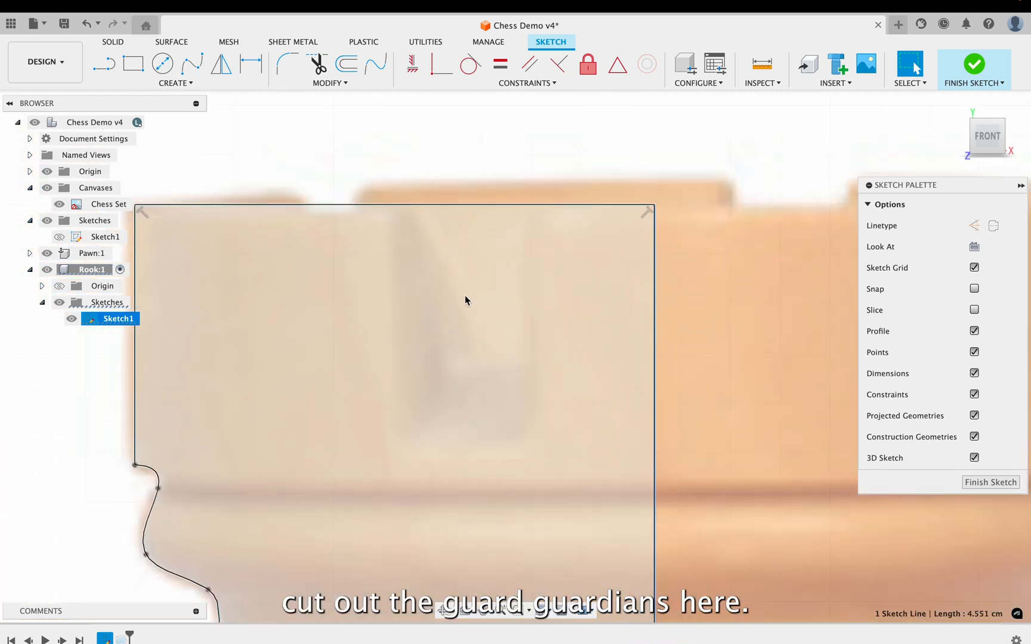
scroll(466, 285, "down", 3)
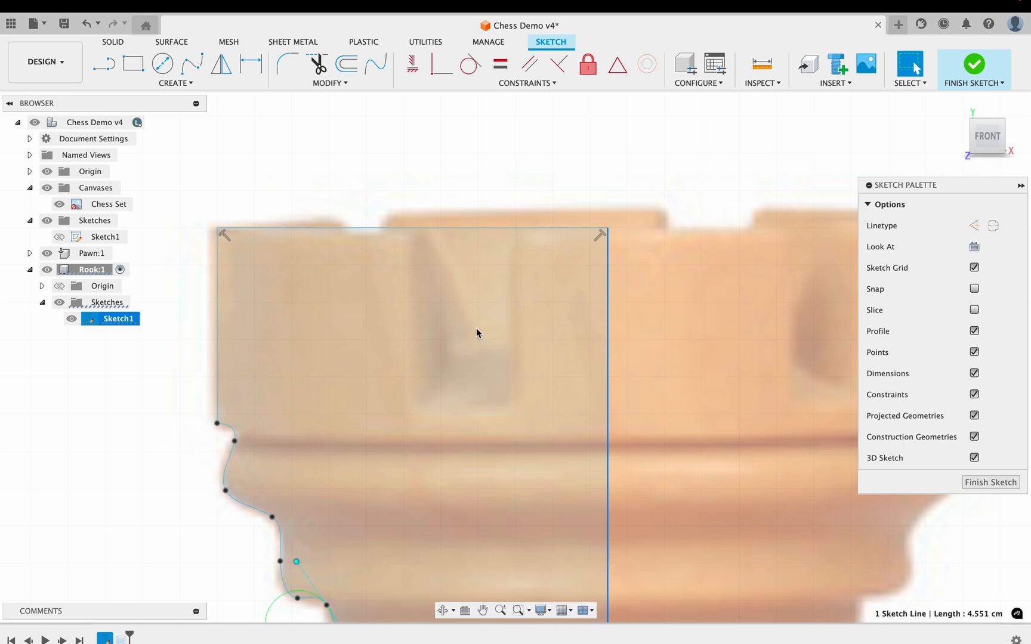
- Finish the rook's profile sketch and revolve it about the vertical centre line into a solid body
left_click(987, 72)
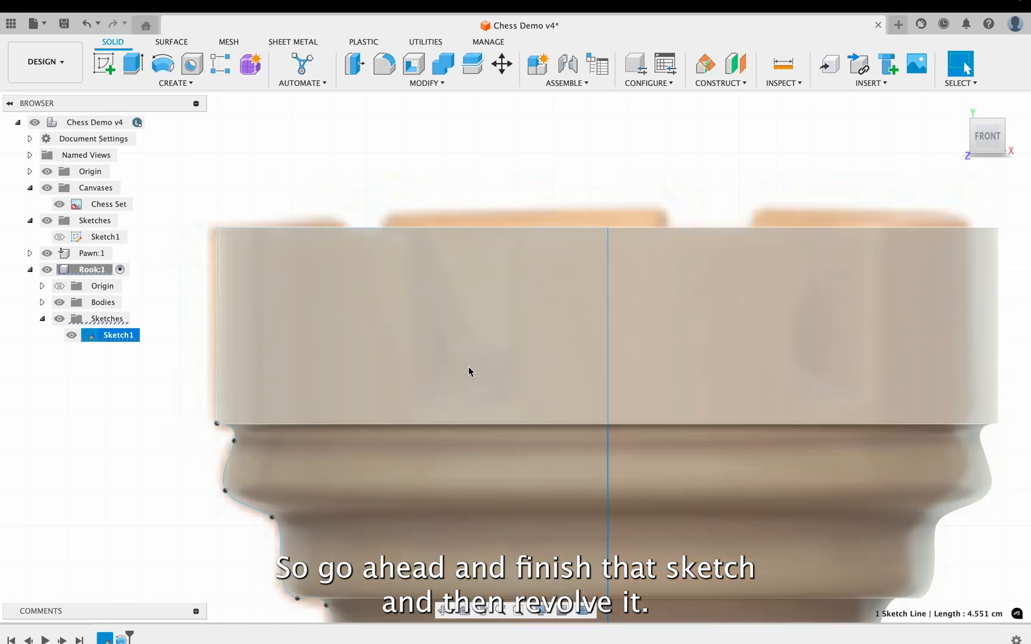
scroll(460, 529, "up", 3)
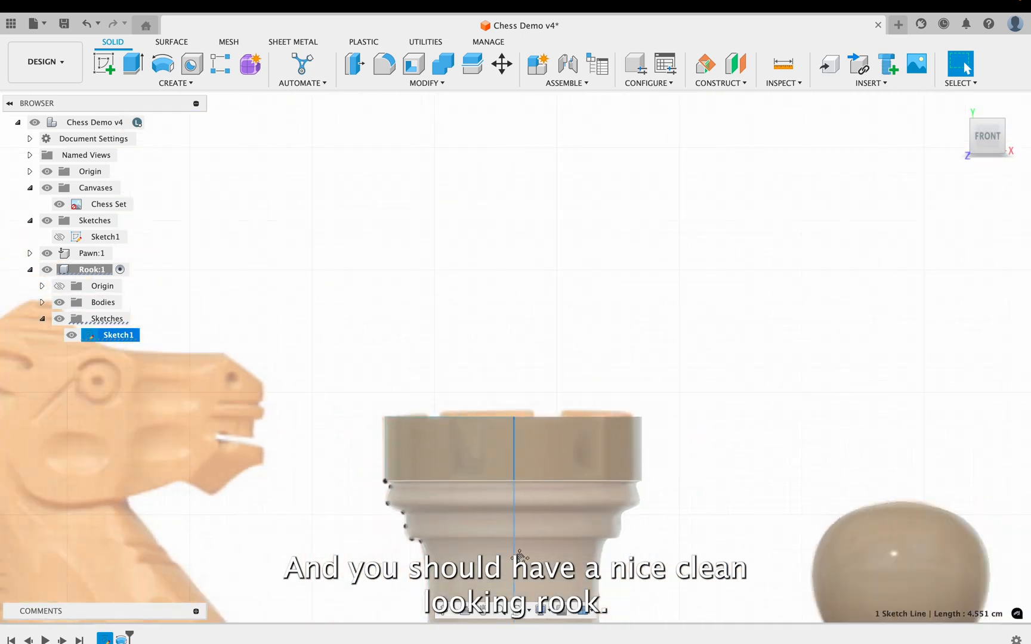
scroll(536, 308, "up", 5)
scroll(543, 355, "down", 5)
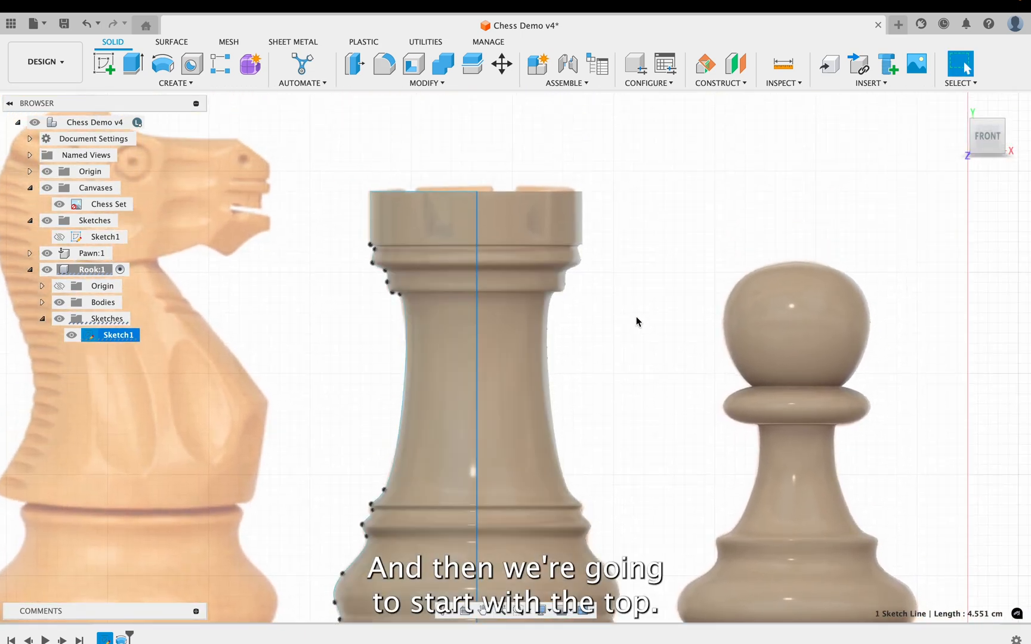
left_click(636, 314)
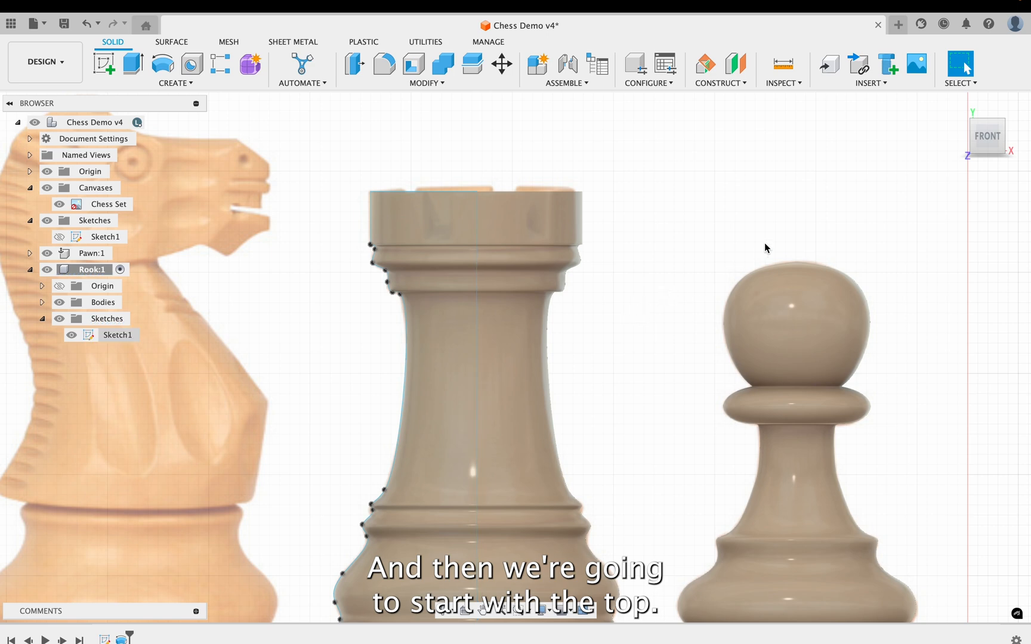
- Start a new sketch on the flat circular top face of the rook
mouse_move(975, 127)
left_mouse_down()
mouse_move(973, 142)
mouse_move(920, 165)
left_mouse_up()
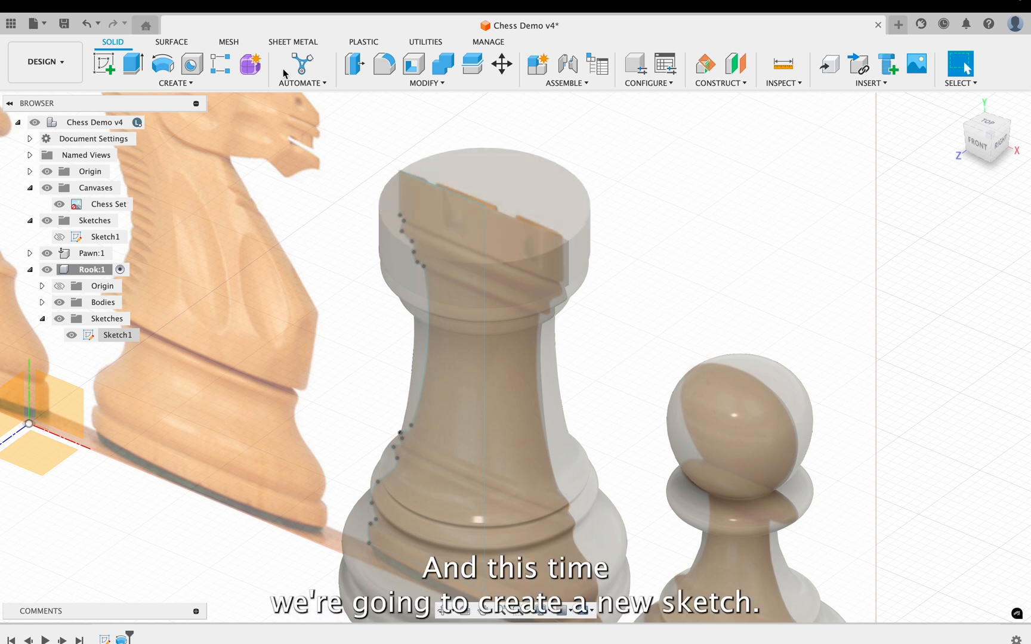
left_click(106, 78)
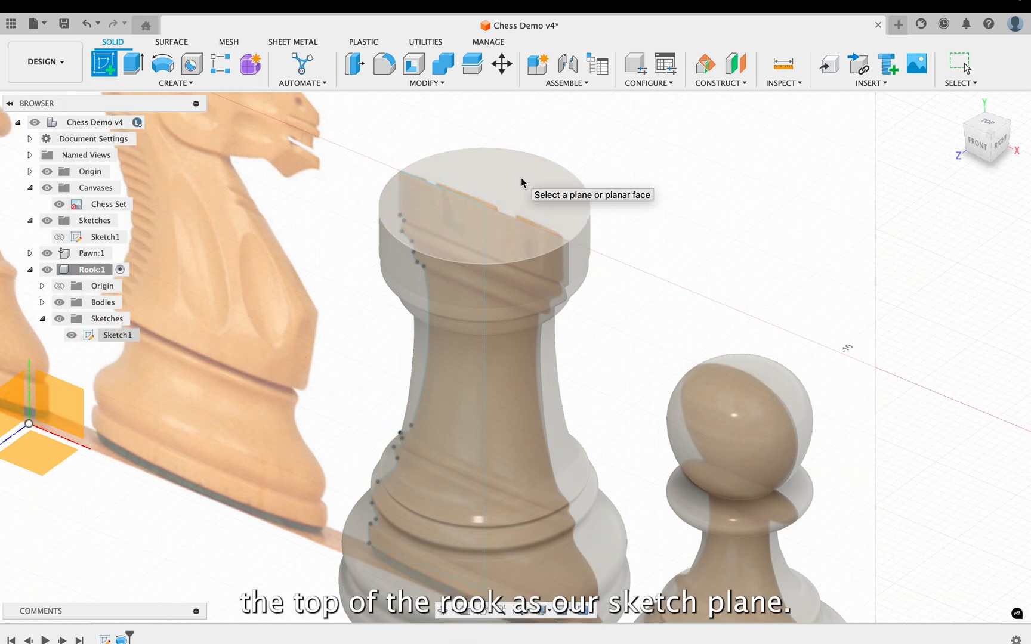
left_click(522, 182)
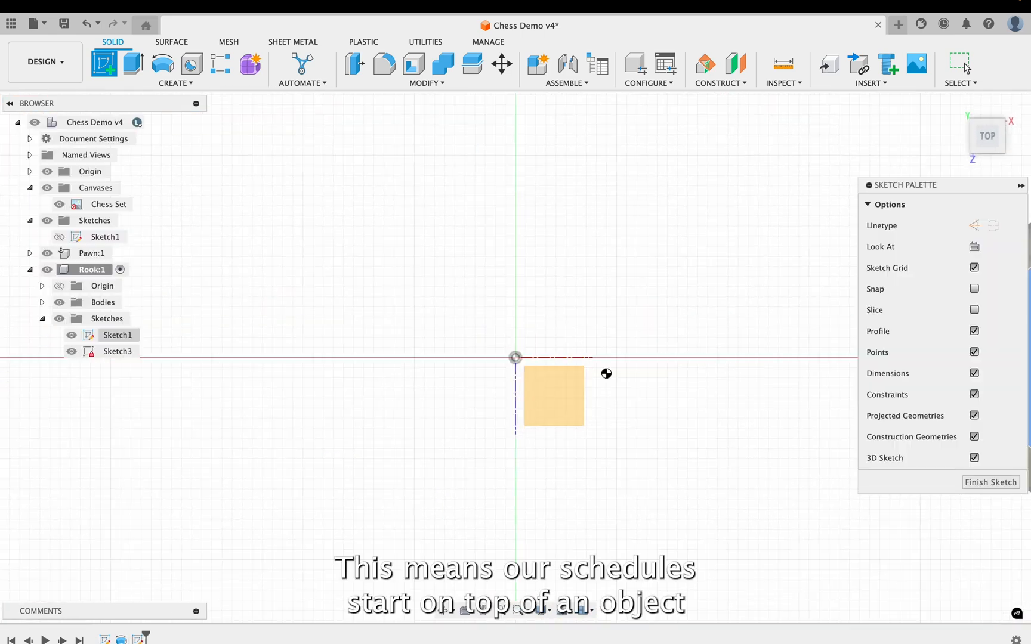
- Delete the circular outline of the rook's top face from the new sketch
mouse_move(737, 388)
middle_mouse_down()
mouse_move(555, 399)
mouse_move(812, 377)
middle_mouse_up()
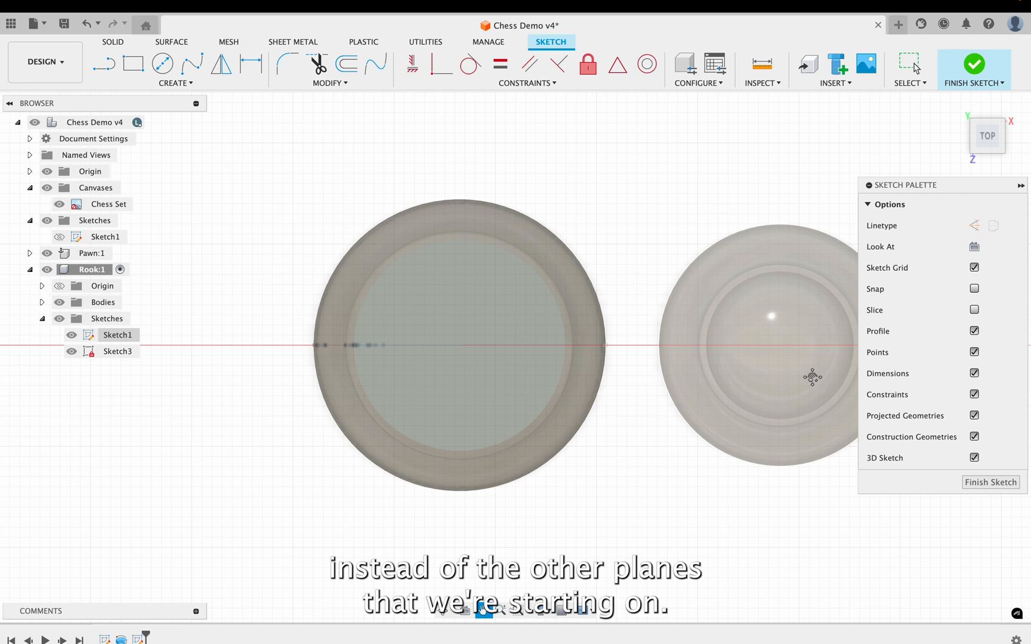
scroll(538, 345, "down", 3)
scroll(540, 345, "up", 4)
scroll(541, 345, "down", 4)
scroll(542, 345, "up", 5)
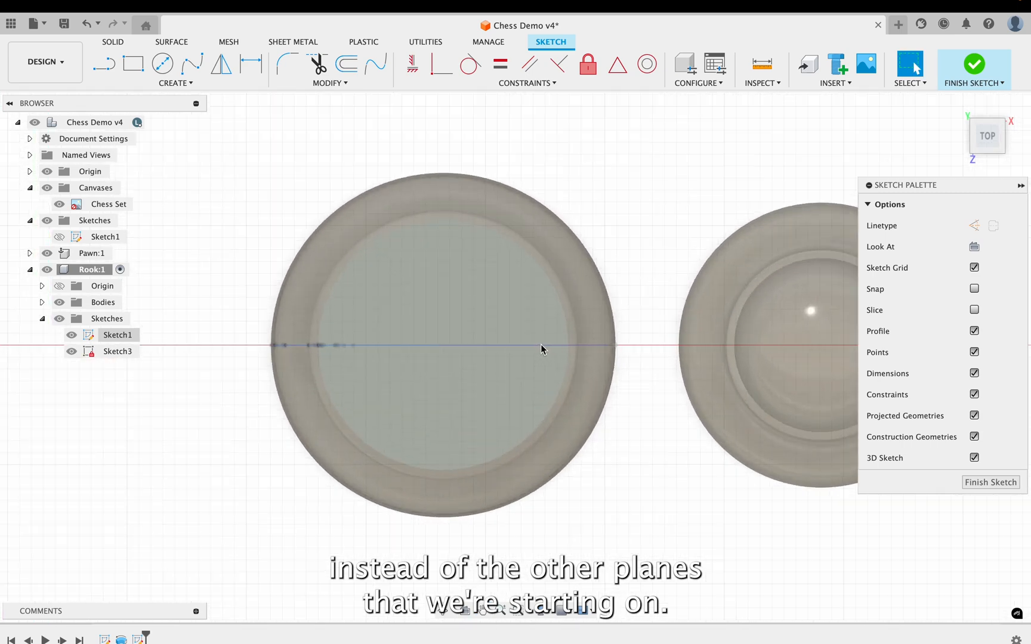
scroll(542, 349, "up", 2)
middle_click_drag(547, 347, 610, 350)
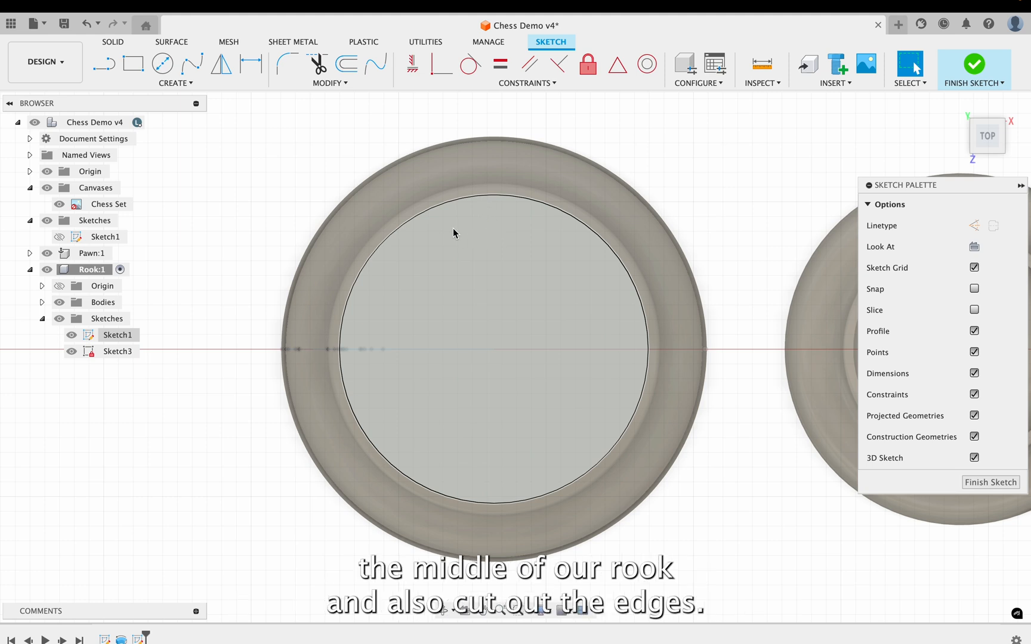
left_click(475, 200)
key("Delete")
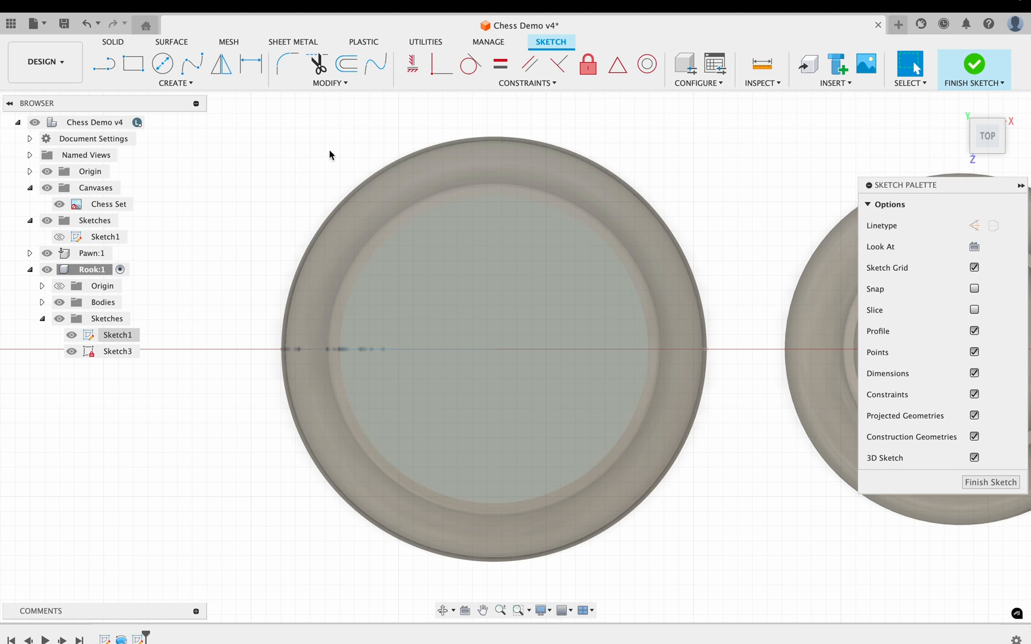
- Sketch a circle about 1.83 cm in diameter centred on the rook's top face, slightly inside the face's edge
left_click(163, 64)
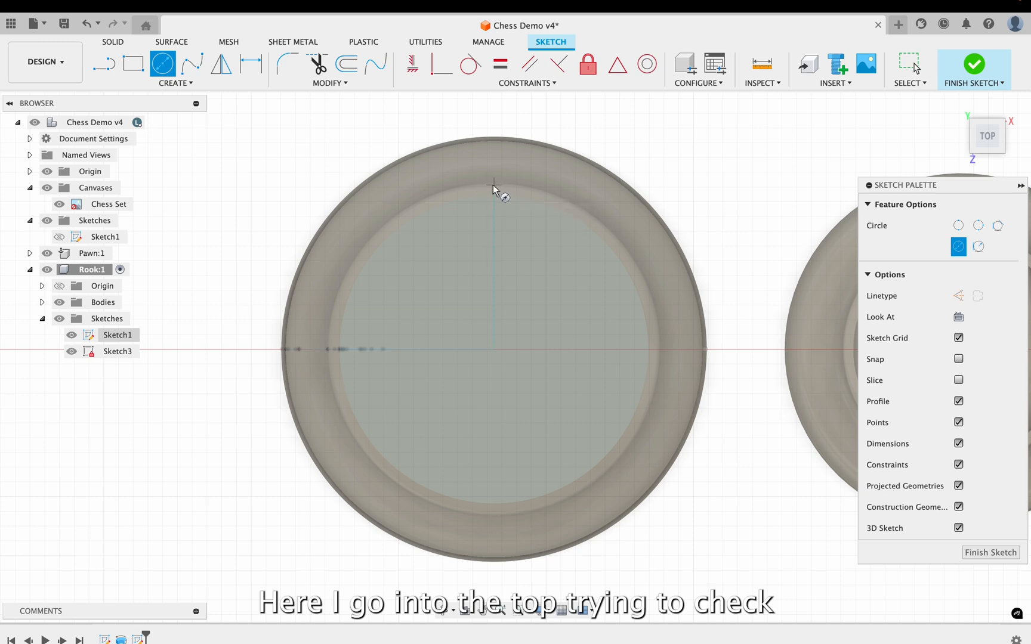
left_click(492, 349)
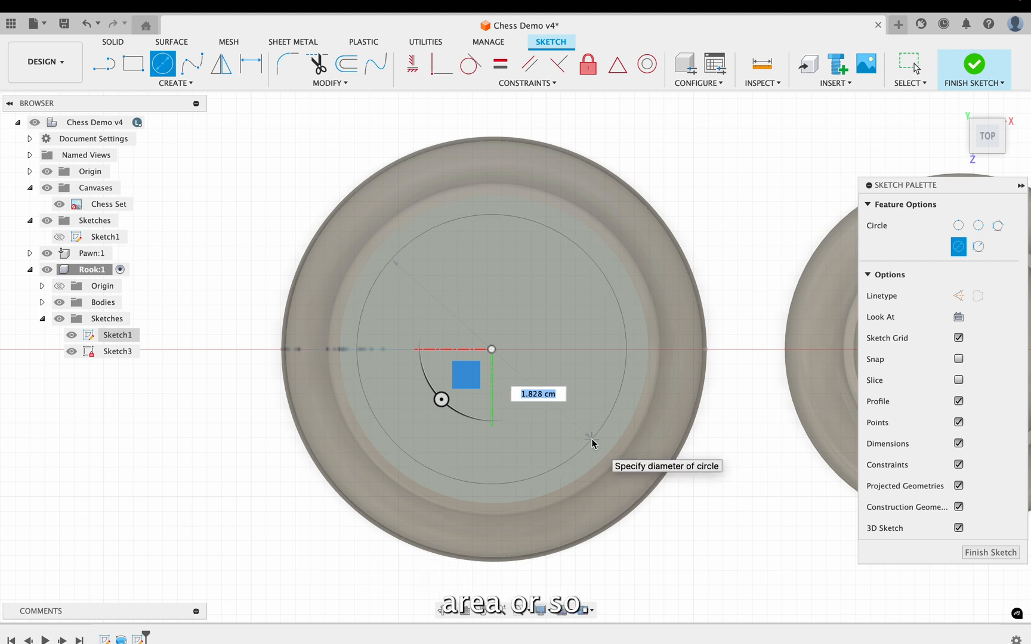
left_click(592, 439)
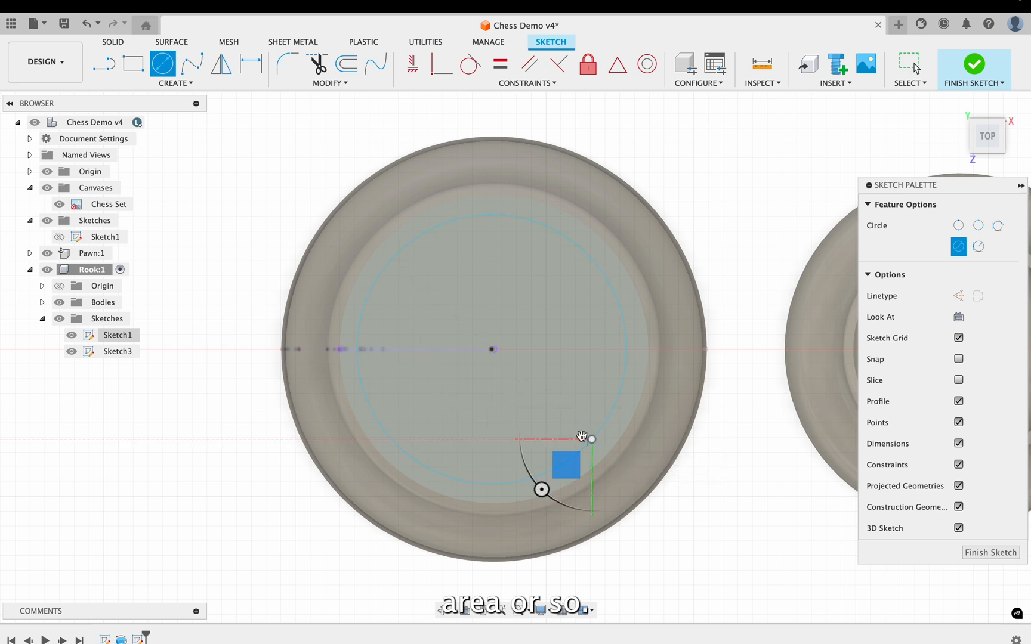
- Sketch a small upright two-point rectangle crossing the circle at its uppermost part and extending beyond the top face's edge
scroll(439, 326, "up", 3)
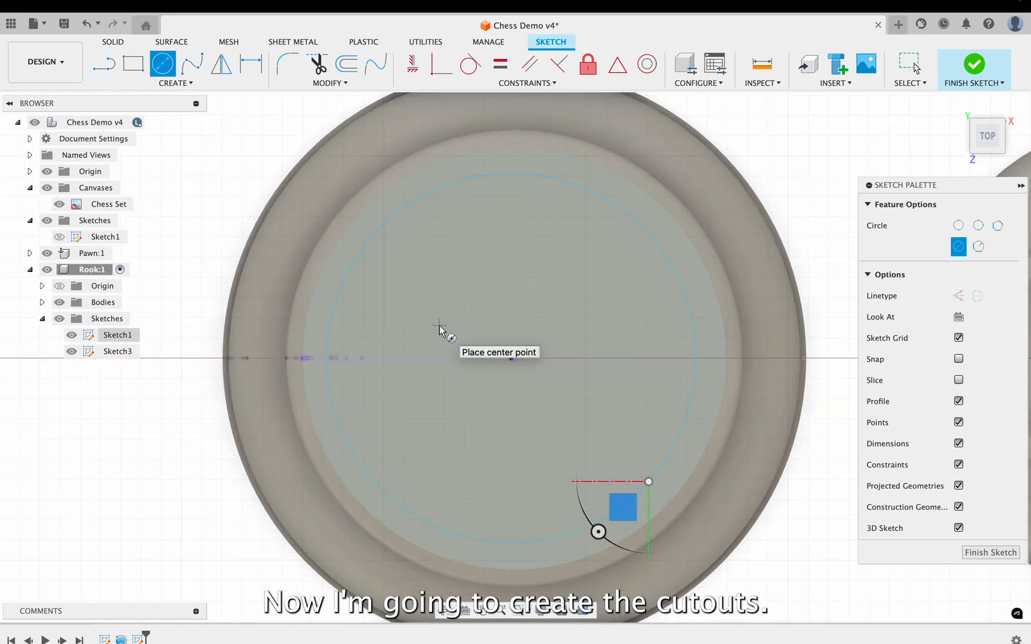
middle_click_drag(515, 273, 495, 411)
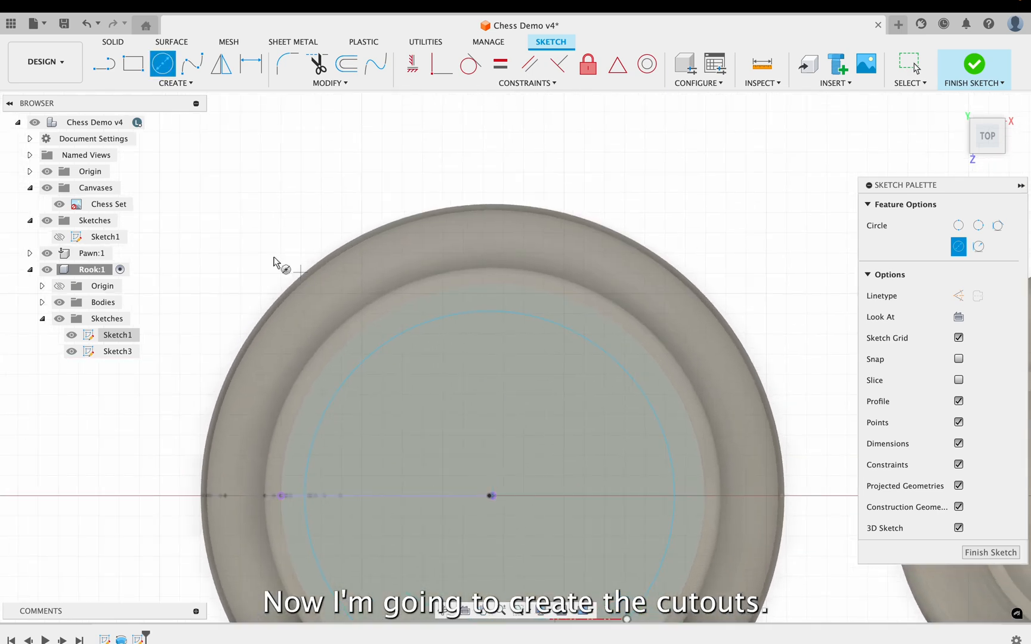
left_click(140, 70)
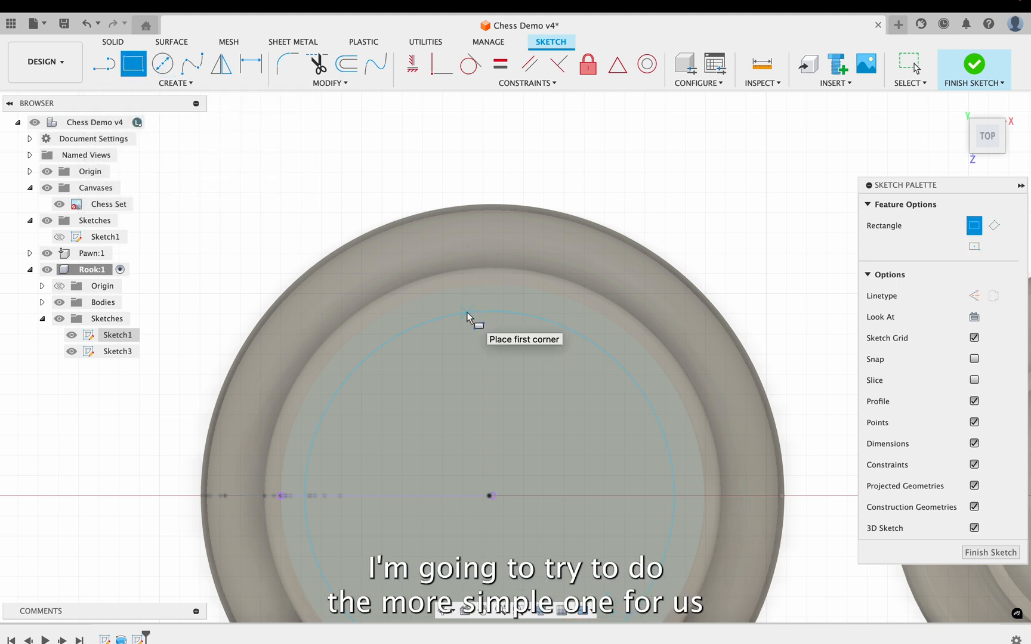
left_click(464, 251)
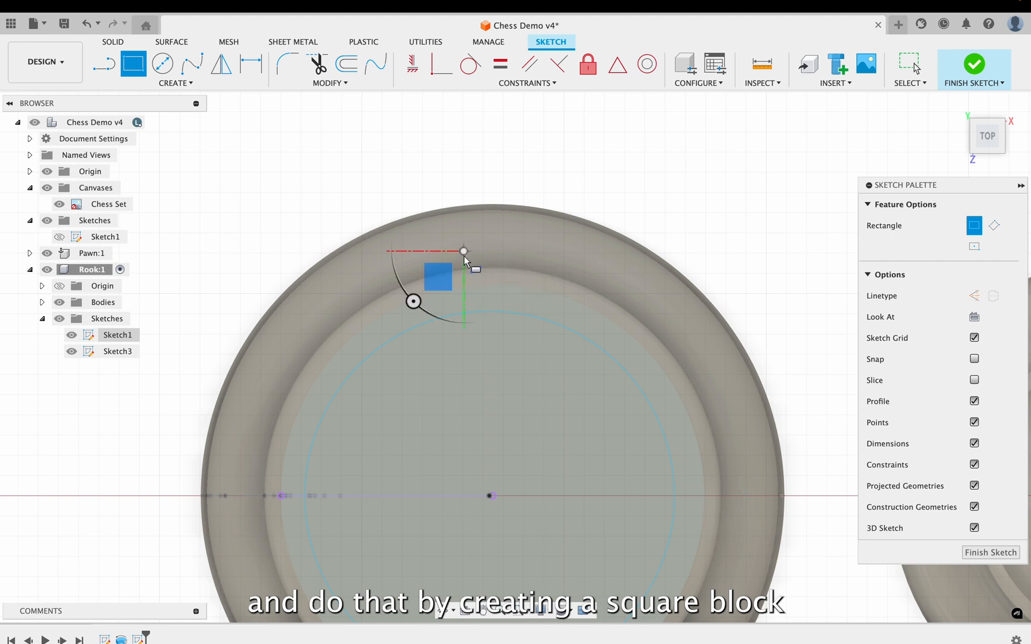
left_click(524, 338)
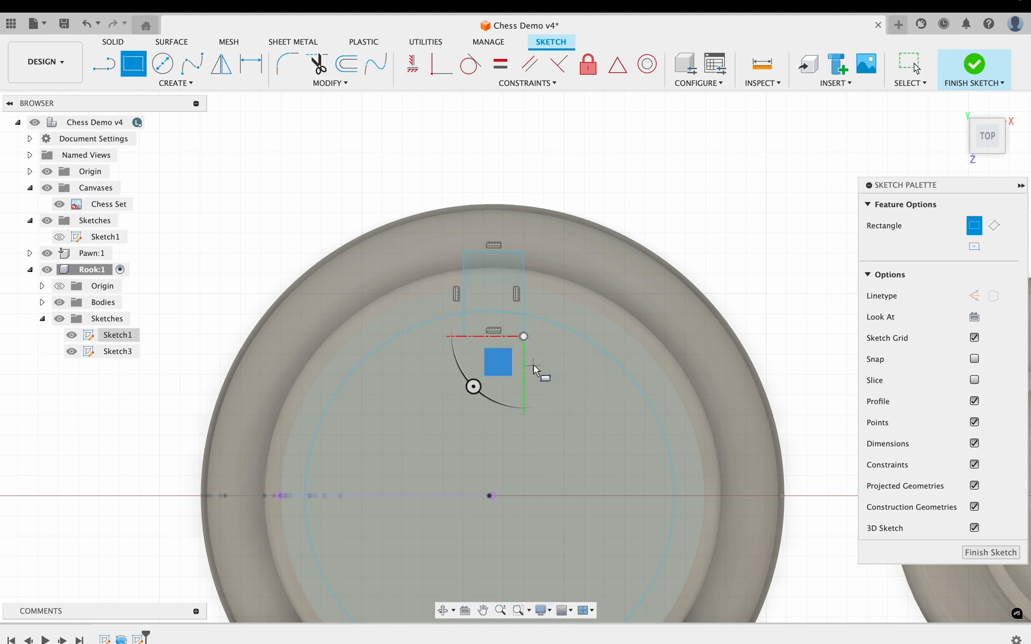
key("Escape")
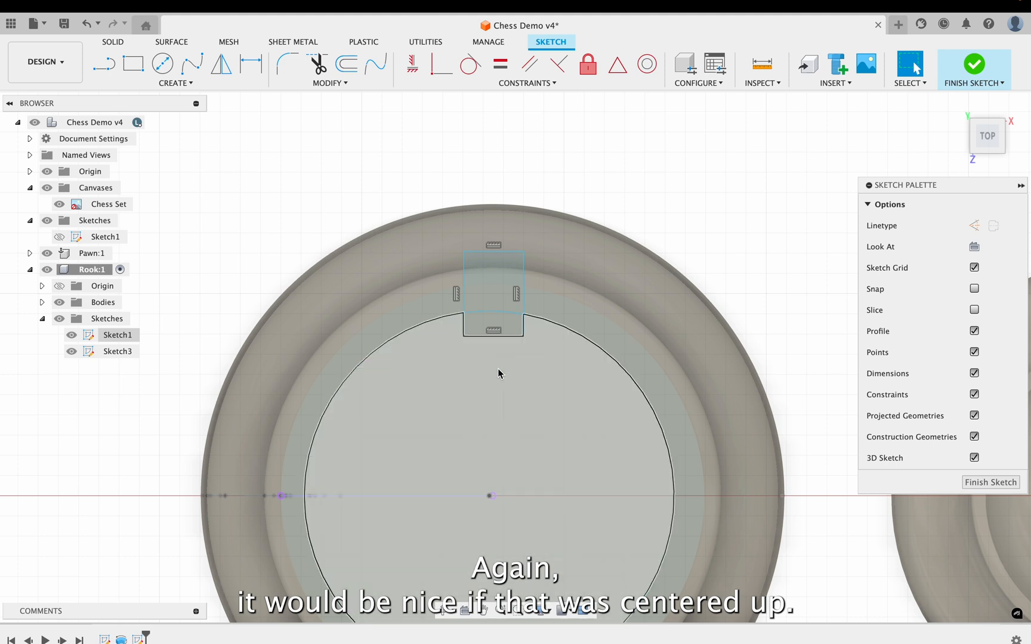
- Draw a vertical construction line from the circle's centre up through the rectangle, ending just above the rectangle's upper edge
left_click(105, 66)
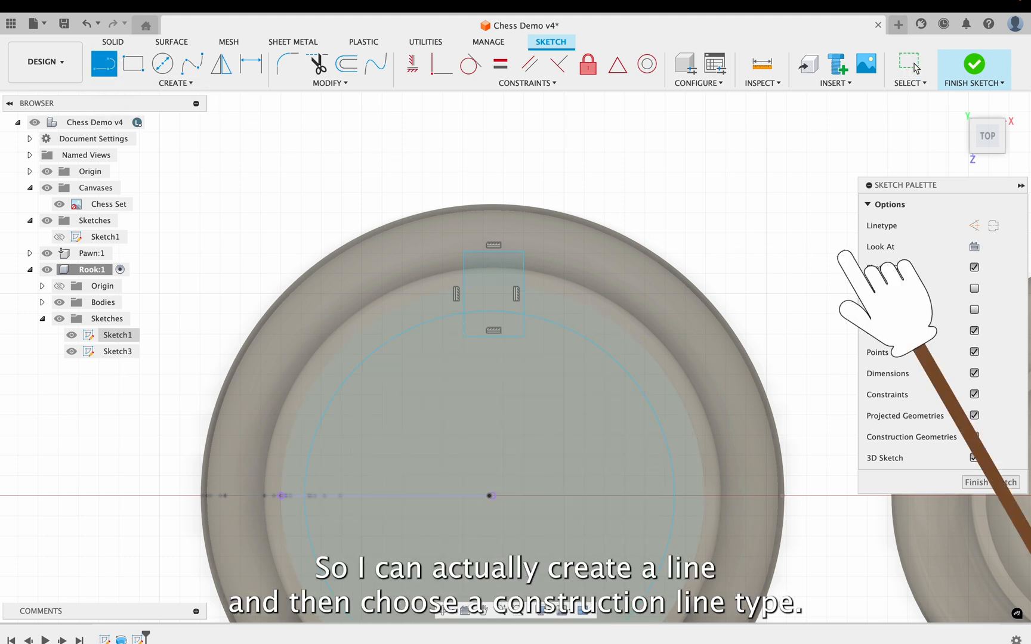
left_click(974, 225)
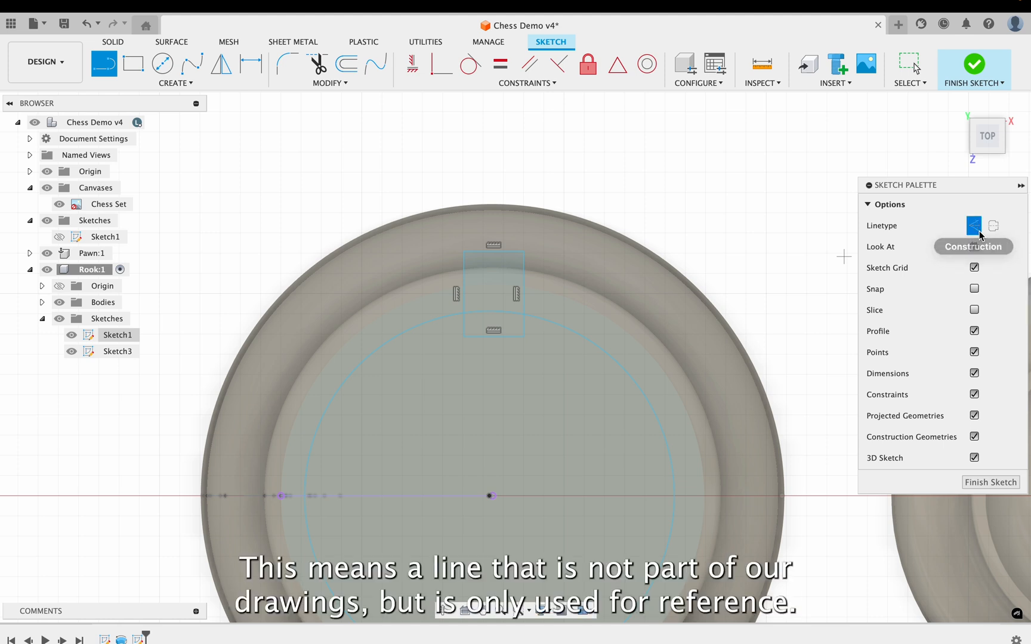
left_click(490, 495)
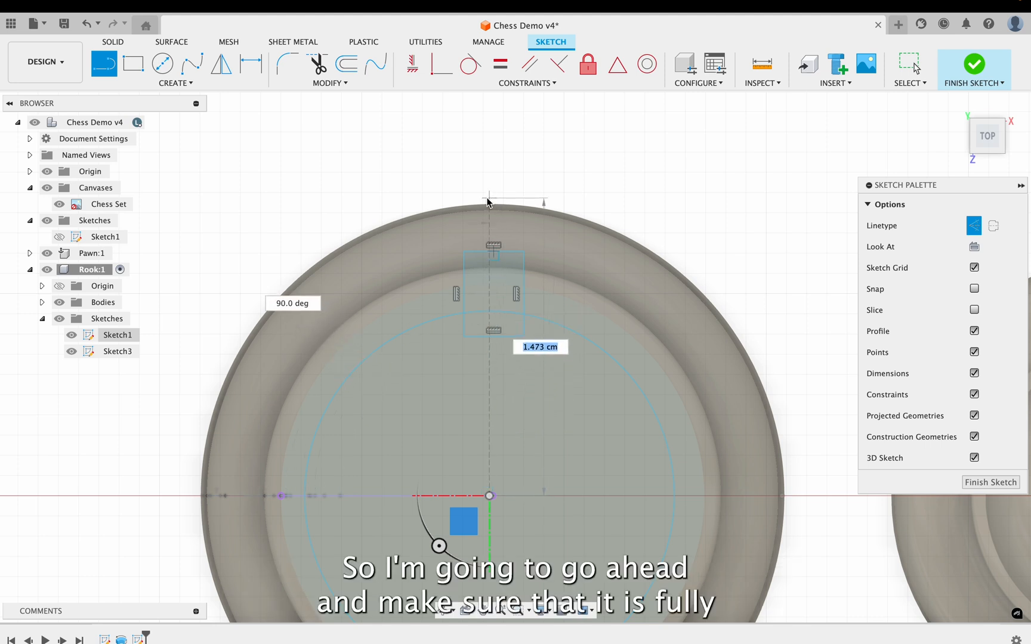
left_click(487, 196)
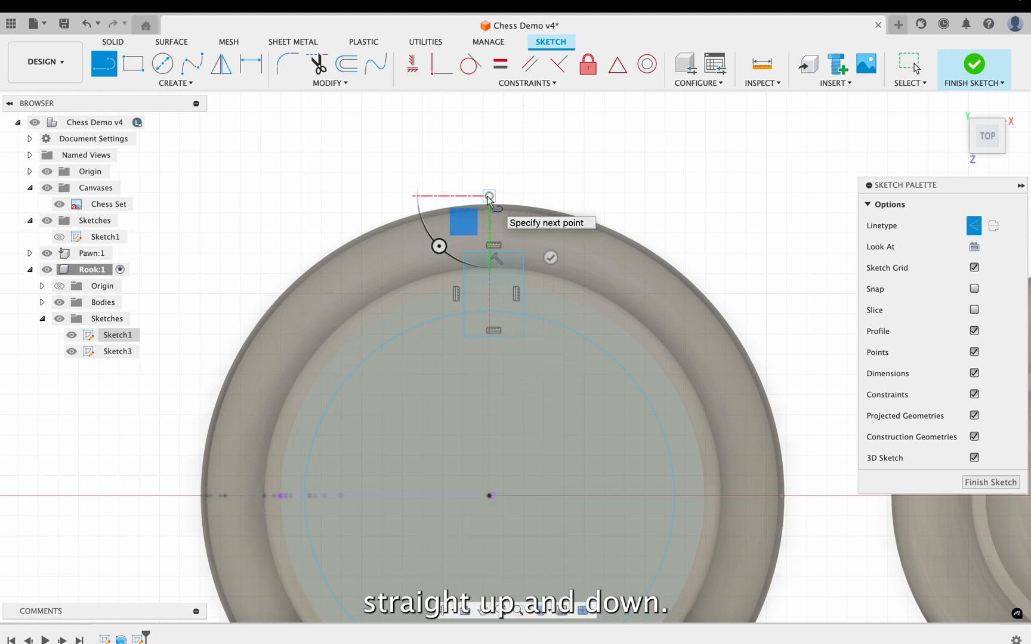
left_click(551, 258)
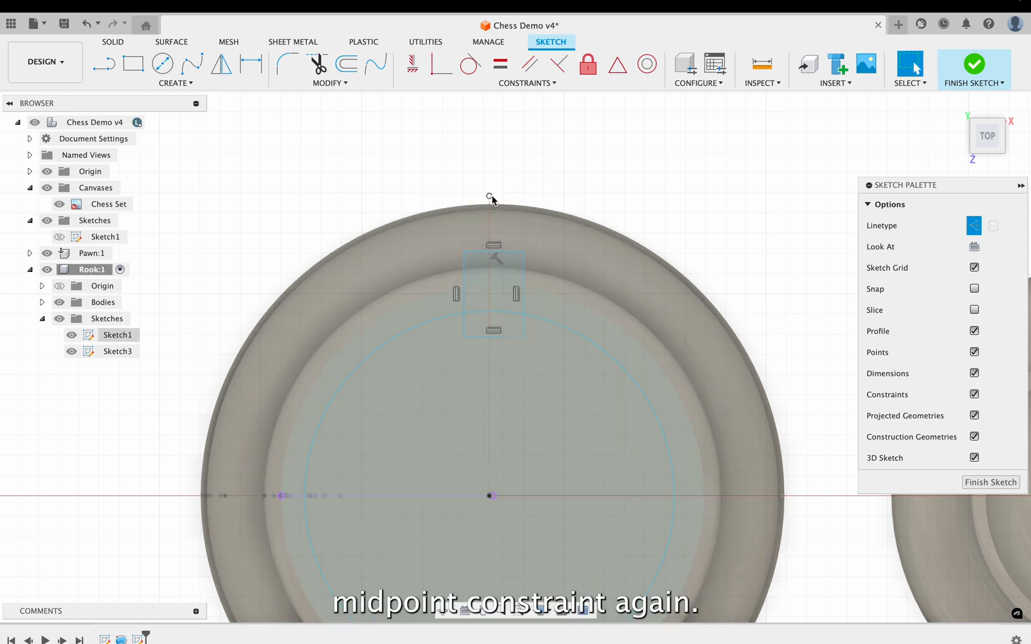
left_click_drag(490, 205, 489, 237)
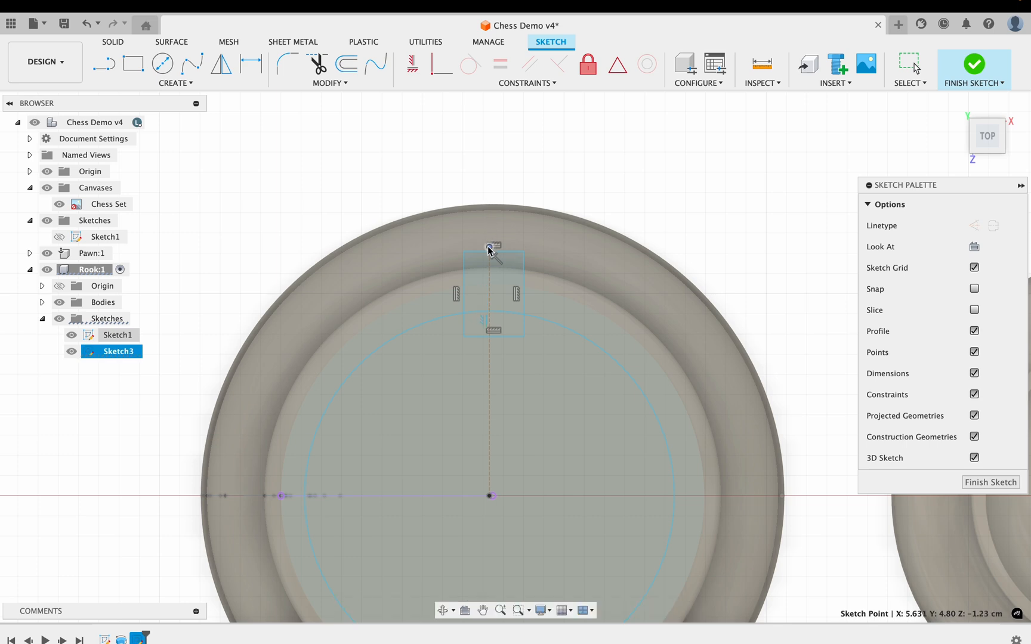
- Centre the rectangle on the construction line with a Midpoint constraint between the line's upper endpoint and the rectangle's upper edge
scroll(497, 267, "down", 3)
scroll(494, 281, "up", 5)
scroll(493, 287, "up", 5)
middle_click_drag(539, 288, 570, 421)
left_click(616, 65)
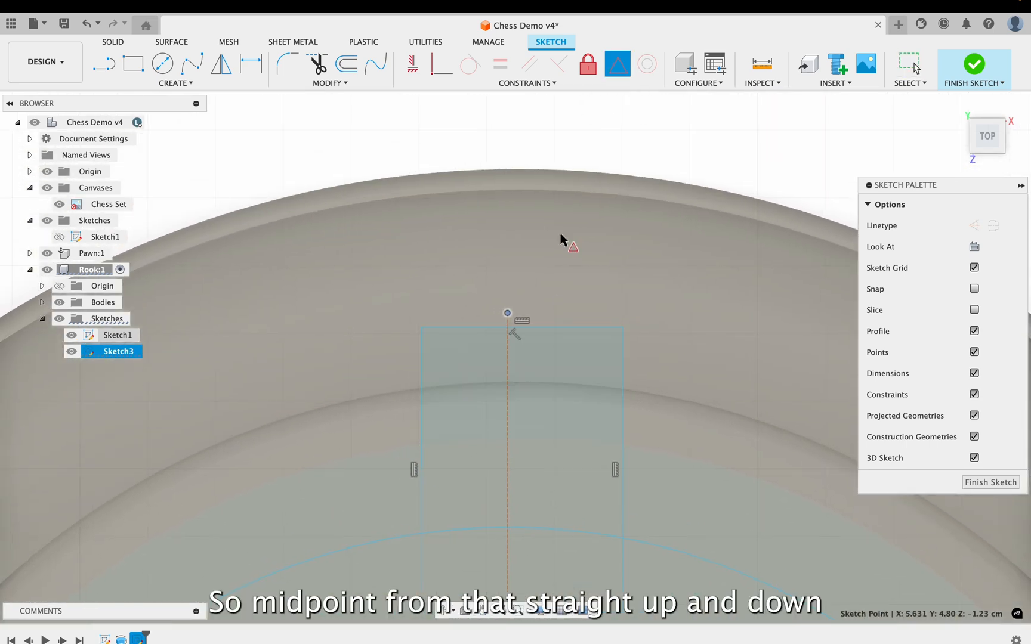
left_click(507, 314)
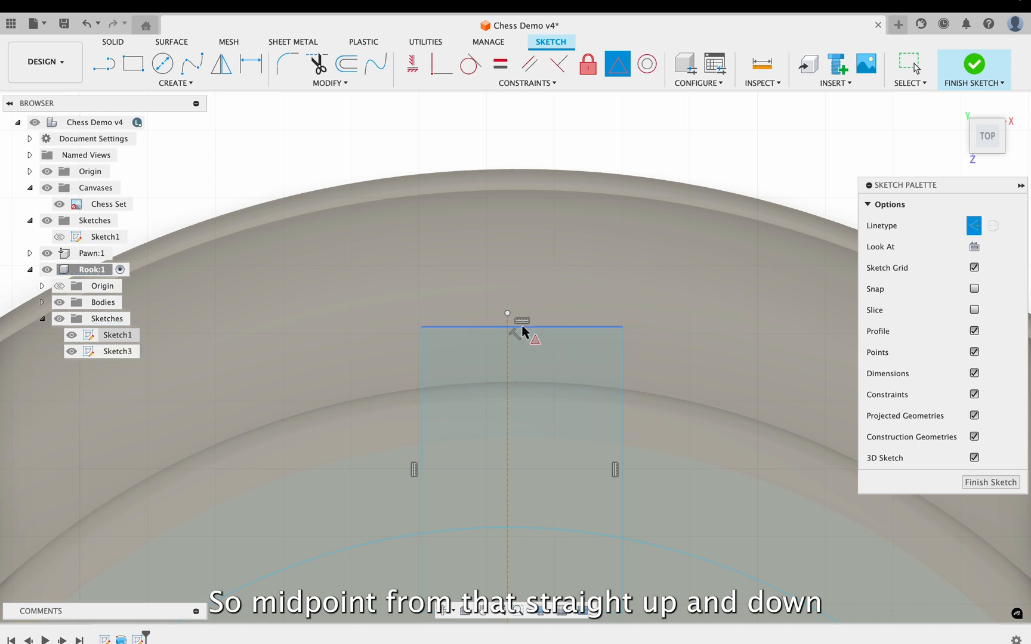
left_click(522, 327)
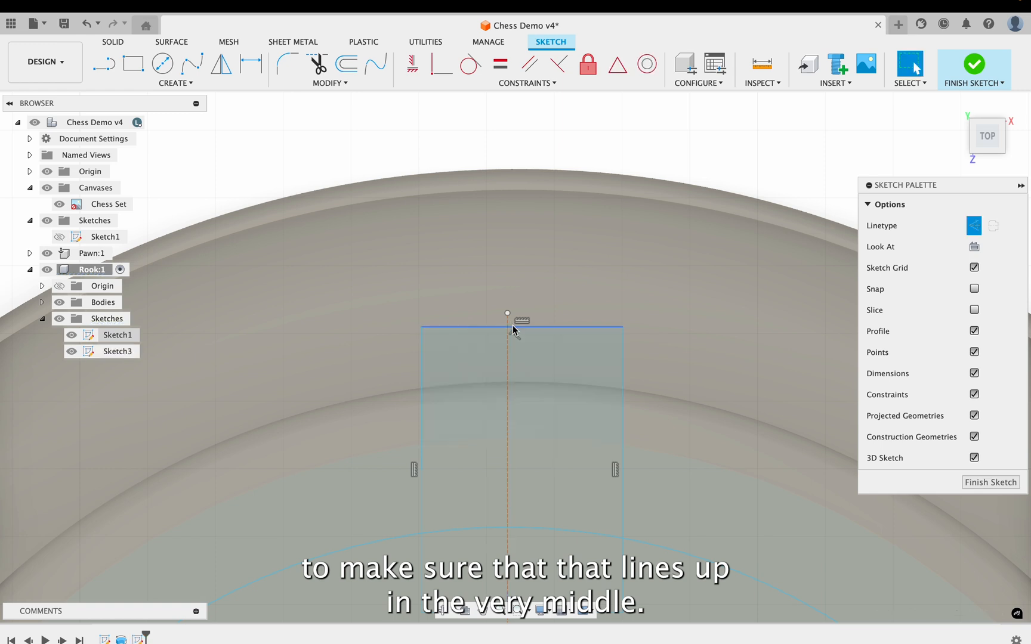
left_click(510, 322)
left_click(508, 313, "shift")
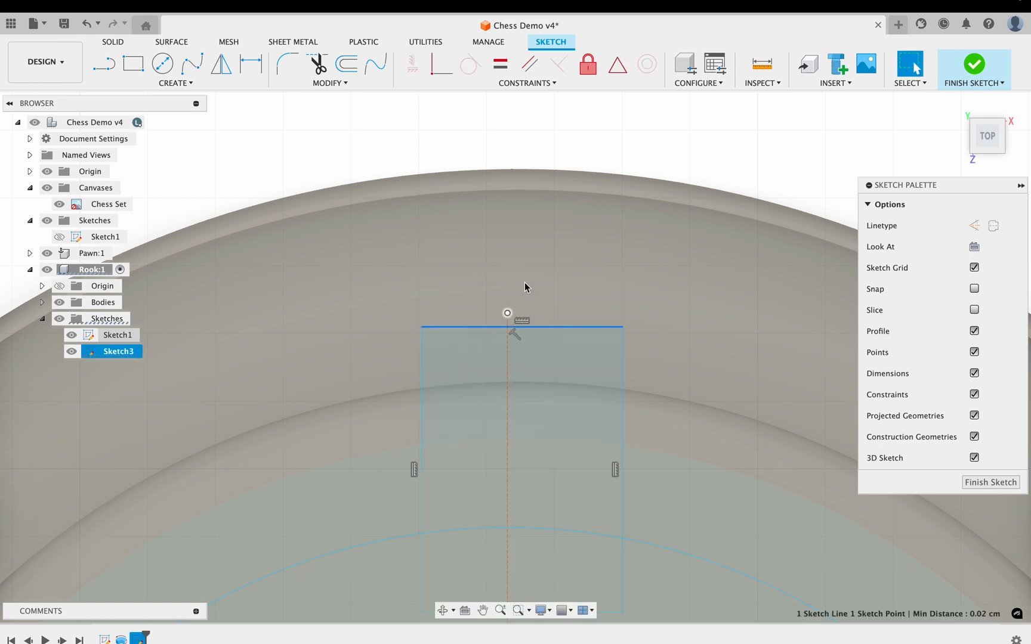
left_click(618, 66)
- Set up a circular sketch pattern of the rectangle's four sides around the circle's centre point
scroll(539, 408, "down", 3)
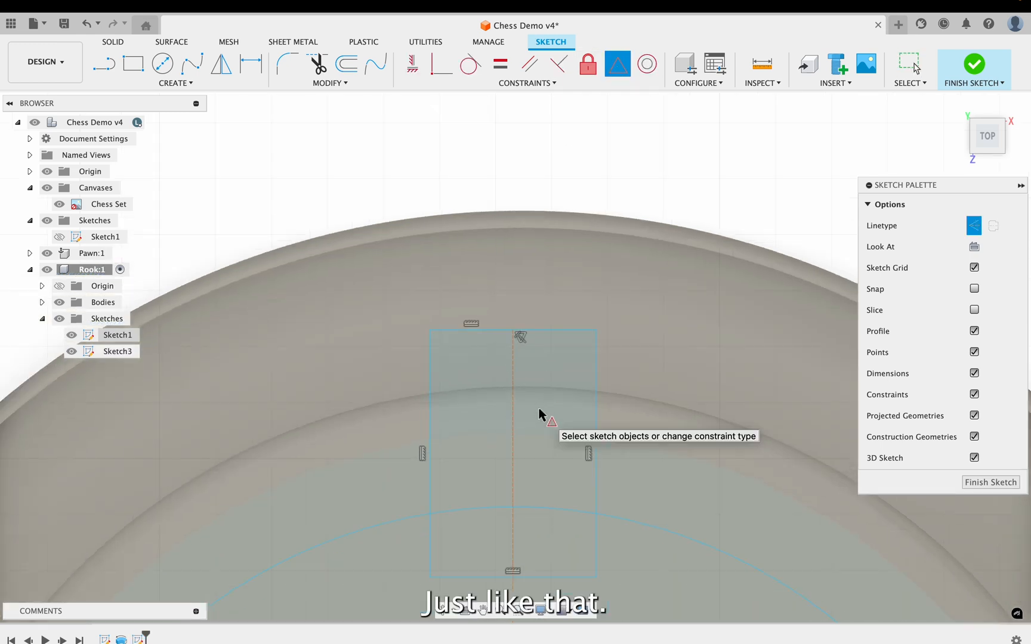
scroll(540, 409, "down", 3)
middle_click_drag(548, 491, 527, 295)
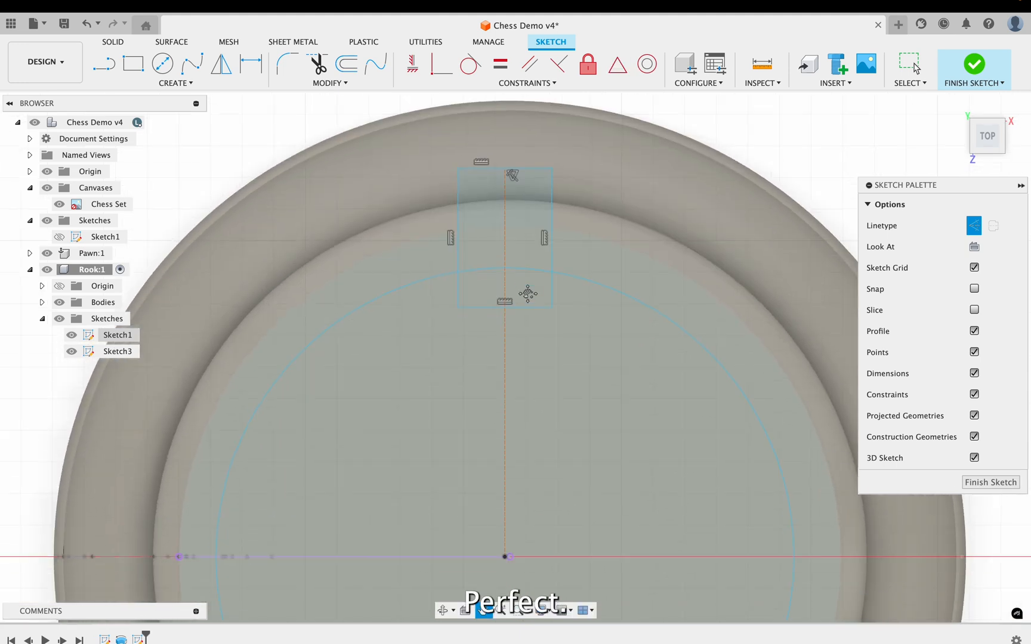
scroll(555, 420, "down", 1)
scroll(555, 420, "down", 1)
middle_click_drag(555, 419, 545, 337)
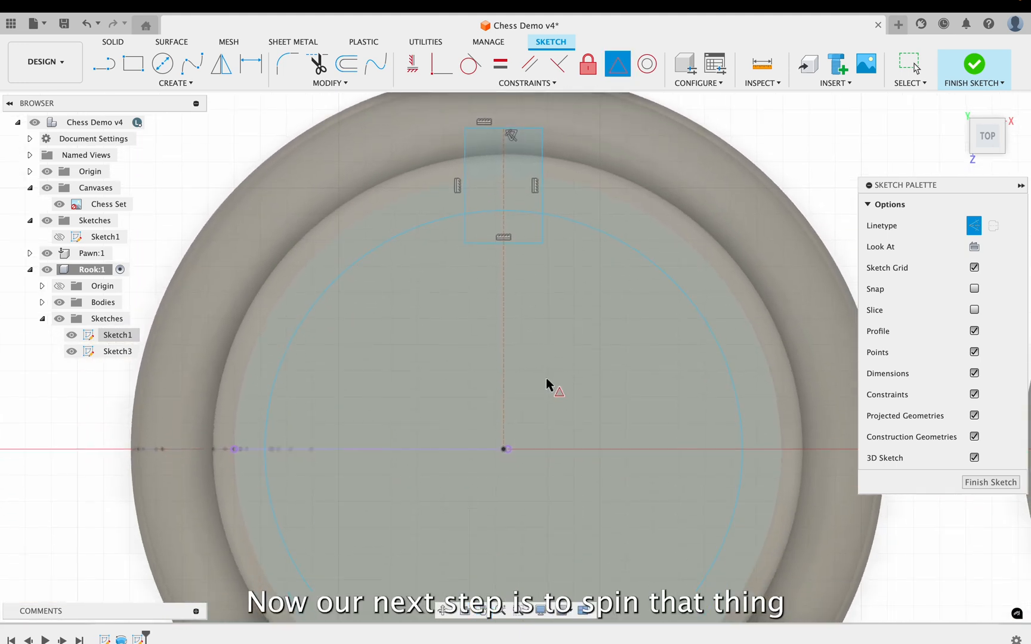
scroll(548, 378, "down", 3)
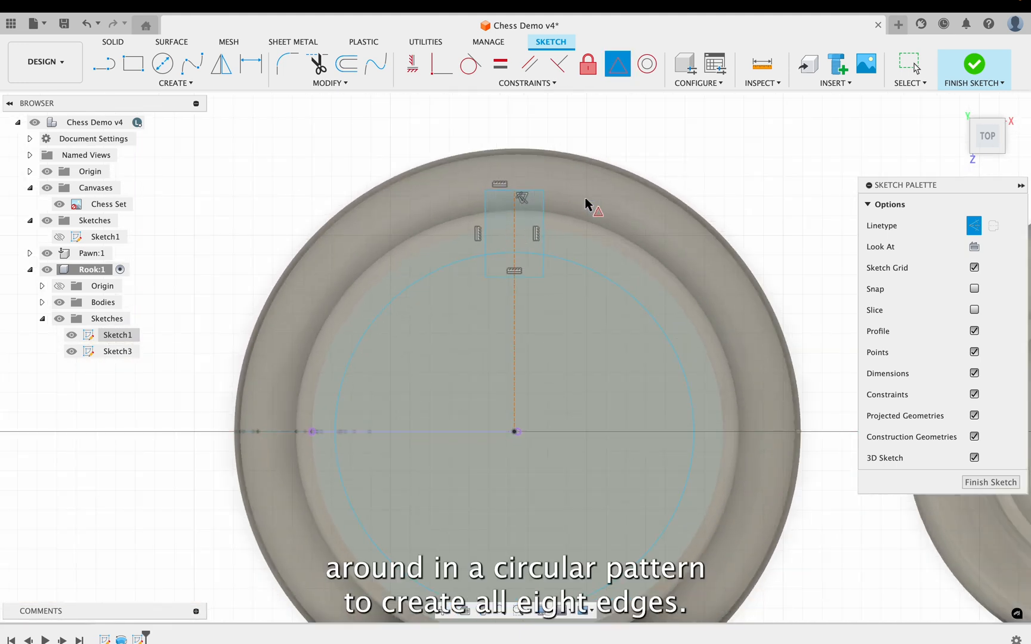
scroll(585, 474, "down", 2)
middle_click_drag(586, 474, 559, 415)
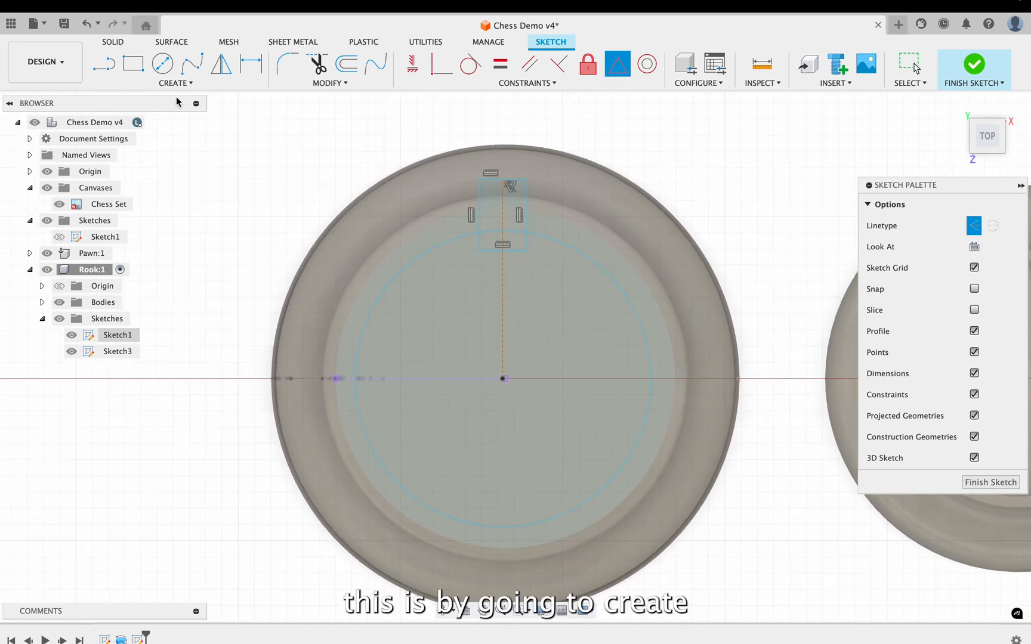
left_click(191, 84)
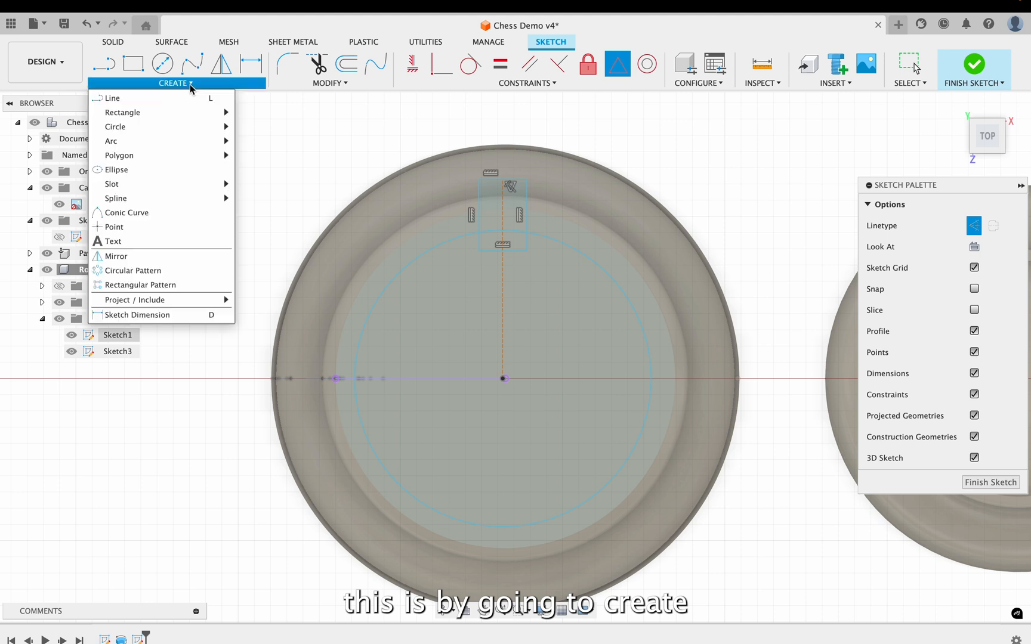
left_click(194, 270)
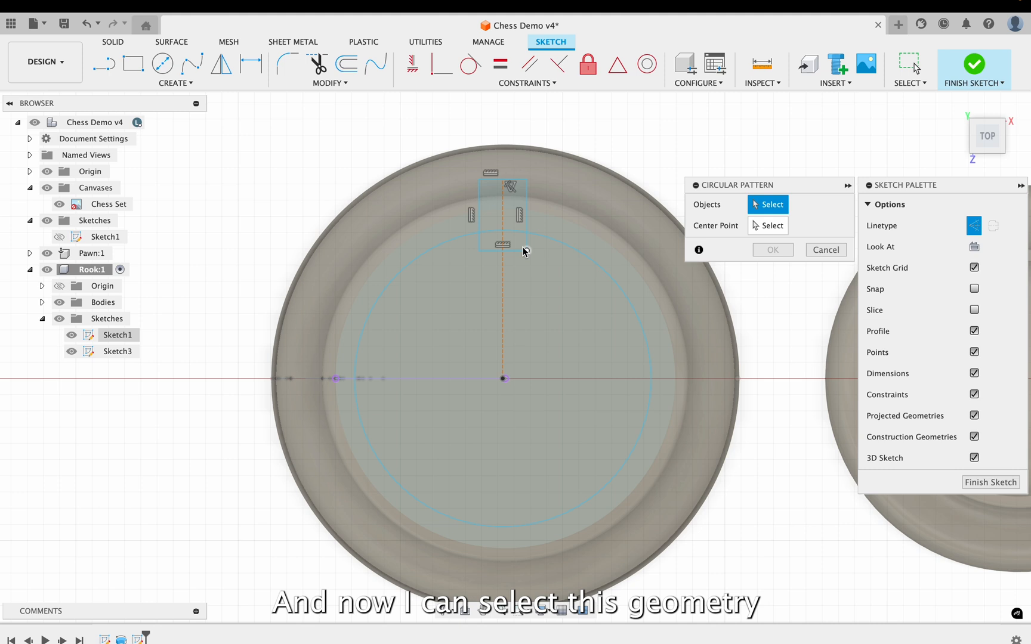
left_click(518, 251)
left_click(527, 242)
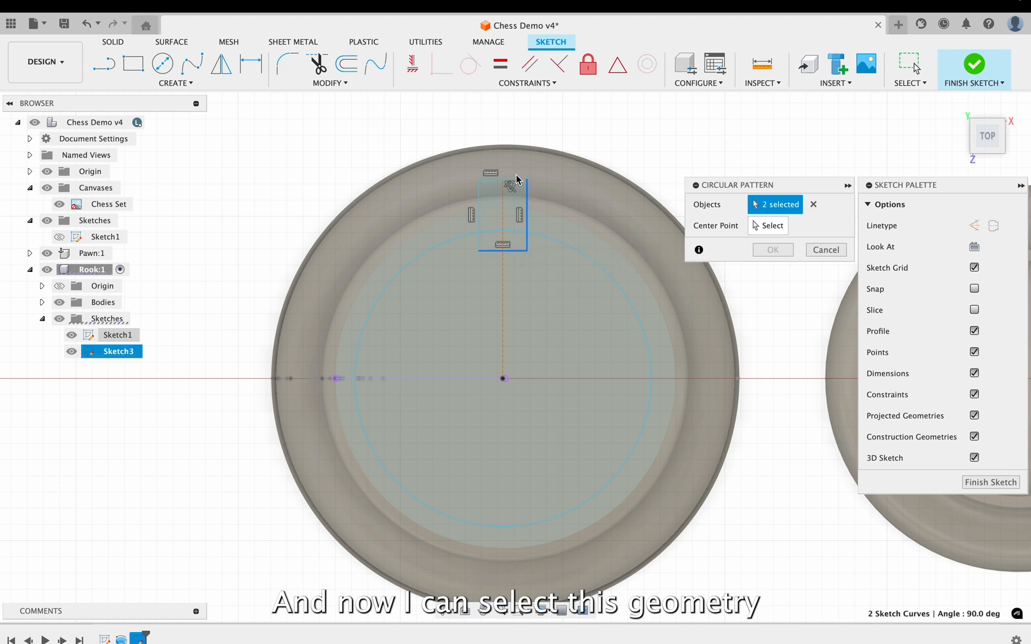
left_click(494, 179)
left_click(479, 206)
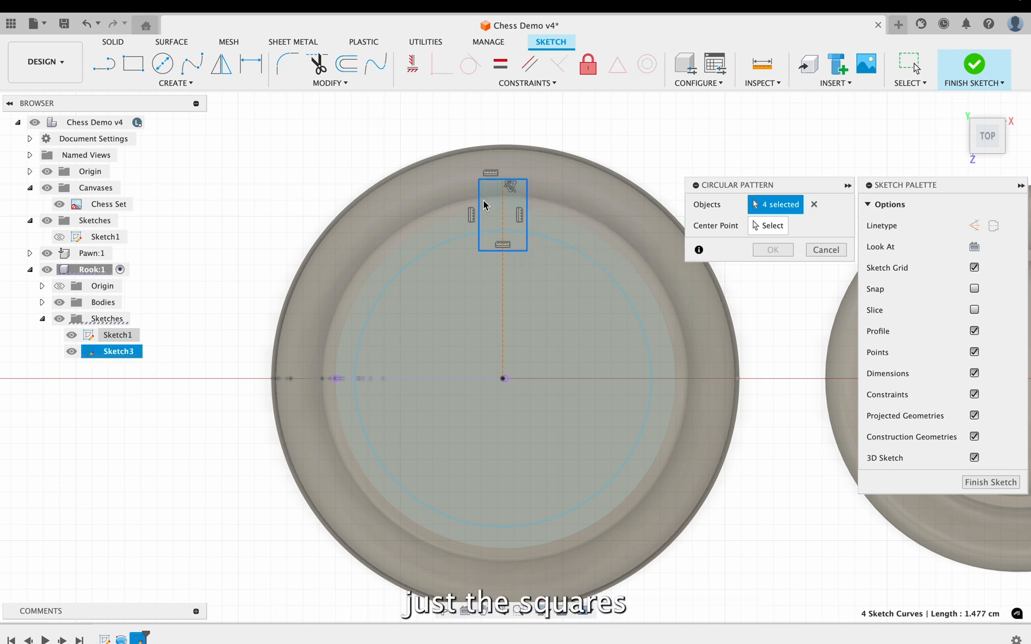
left_click(769, 226)
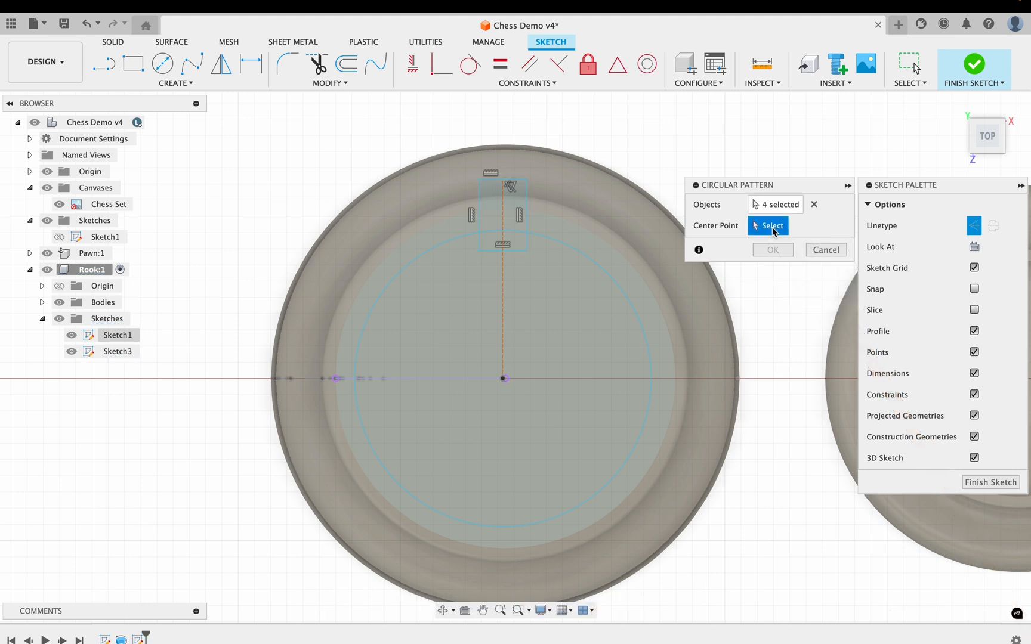
left_click(503, 380)
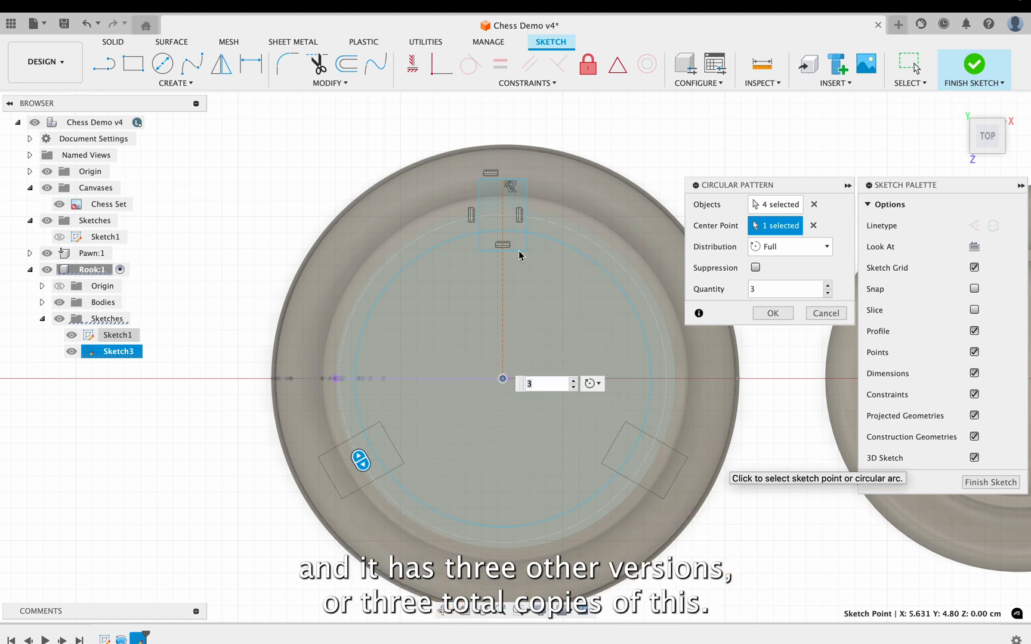
- Set the rectangle's circular pattern to a quantity of 8 with Full distribution and create it
left_click(827, 287)
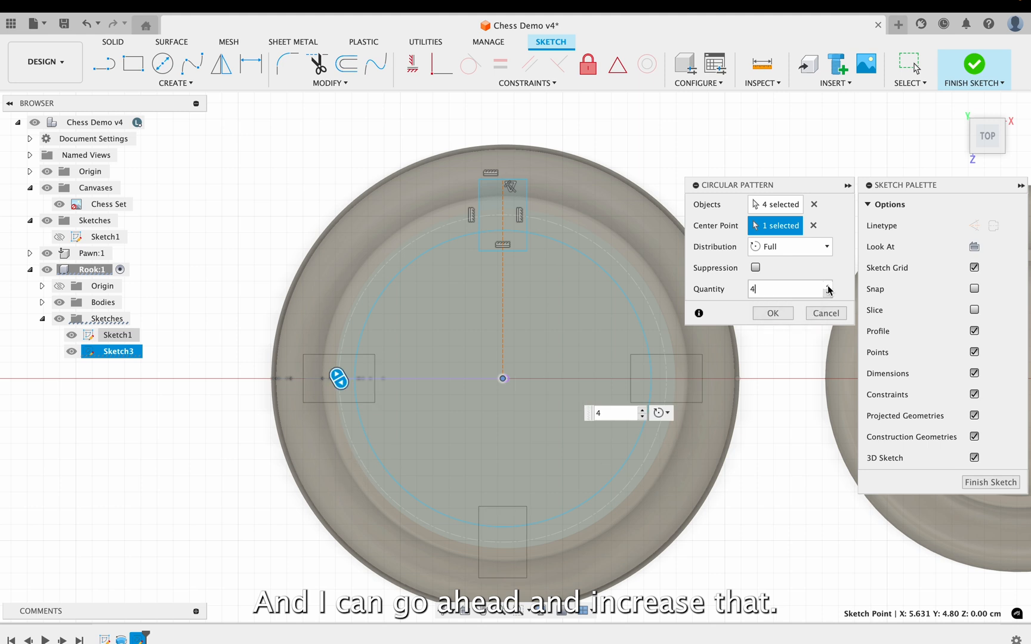
left_click(827, 287)
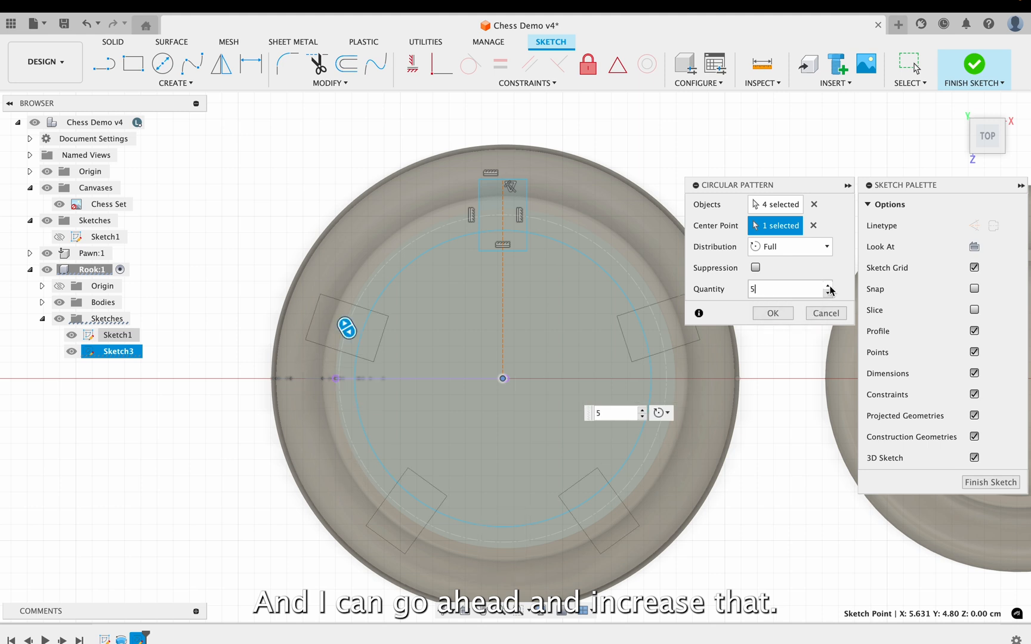
left_click(829, 286)
left_click(828, 286)
left_click(828, 286)
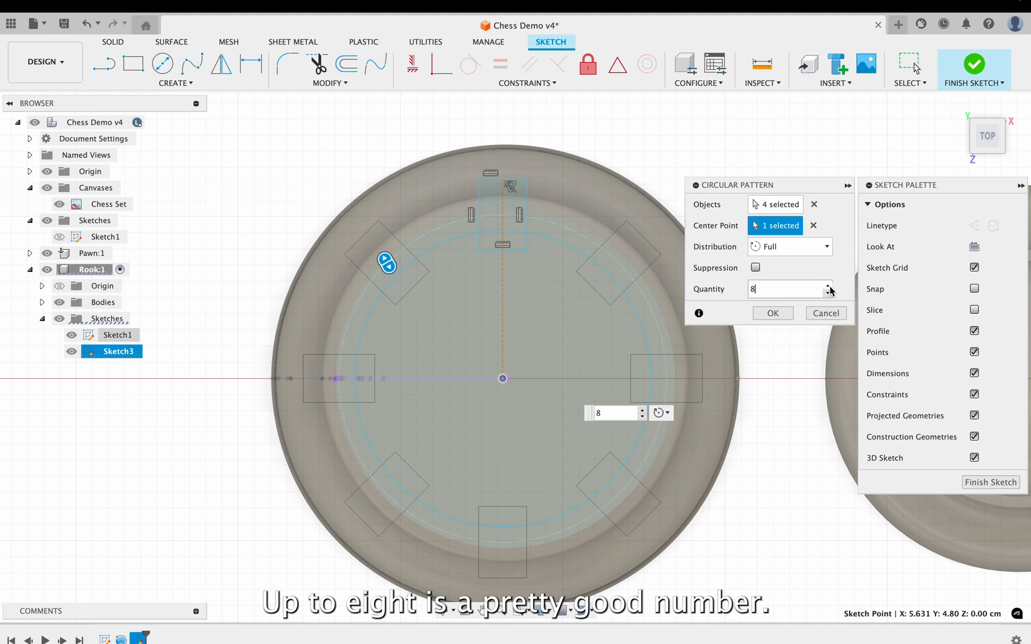
left_click(793, 257)
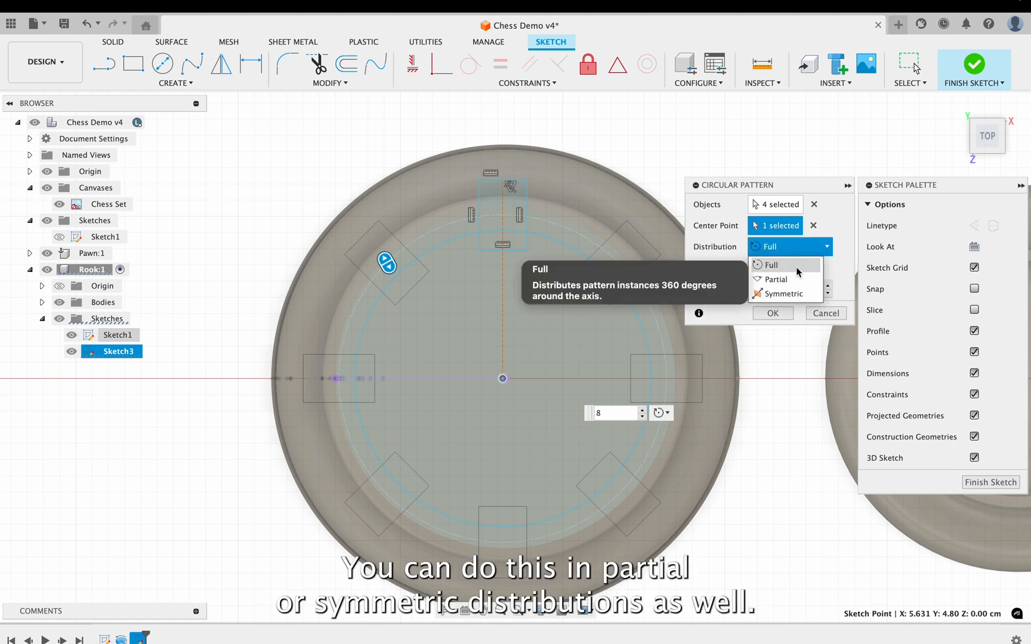
left_click(830, 250)
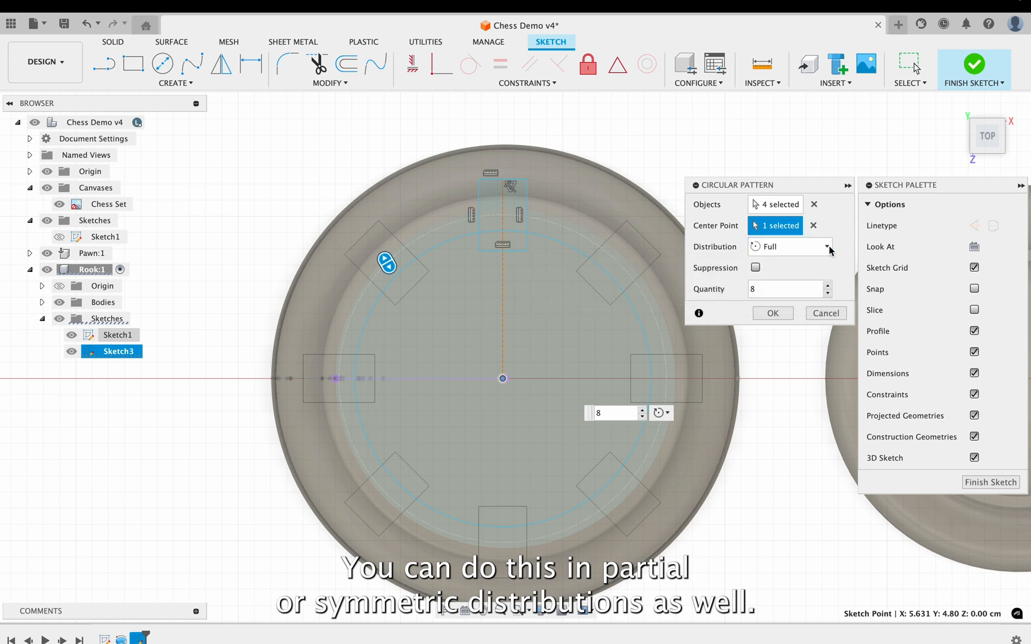
left_click(773, 314)
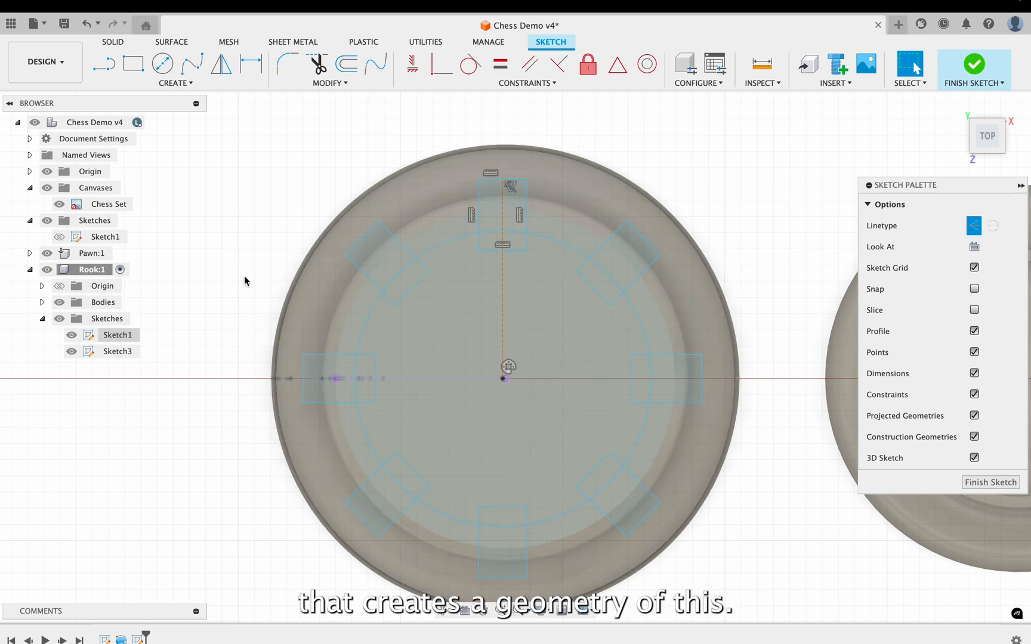
- Hide the rook's bodies to check the patterned sketch, finish the sketch, and show the bodies again
left_click(59, 303)
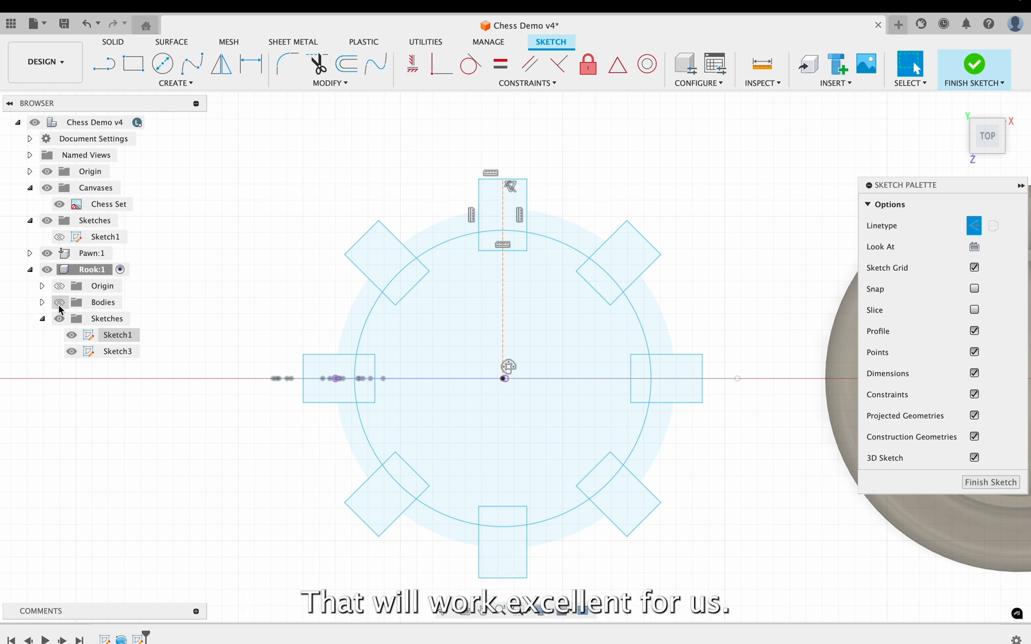
left_click(972, 70)
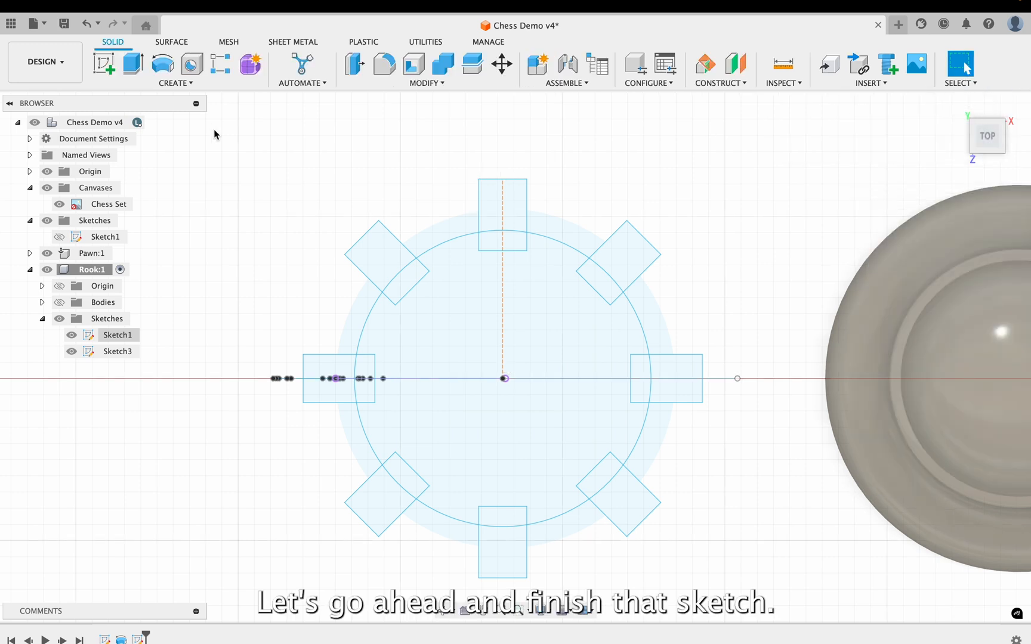
left_click(79, 302)
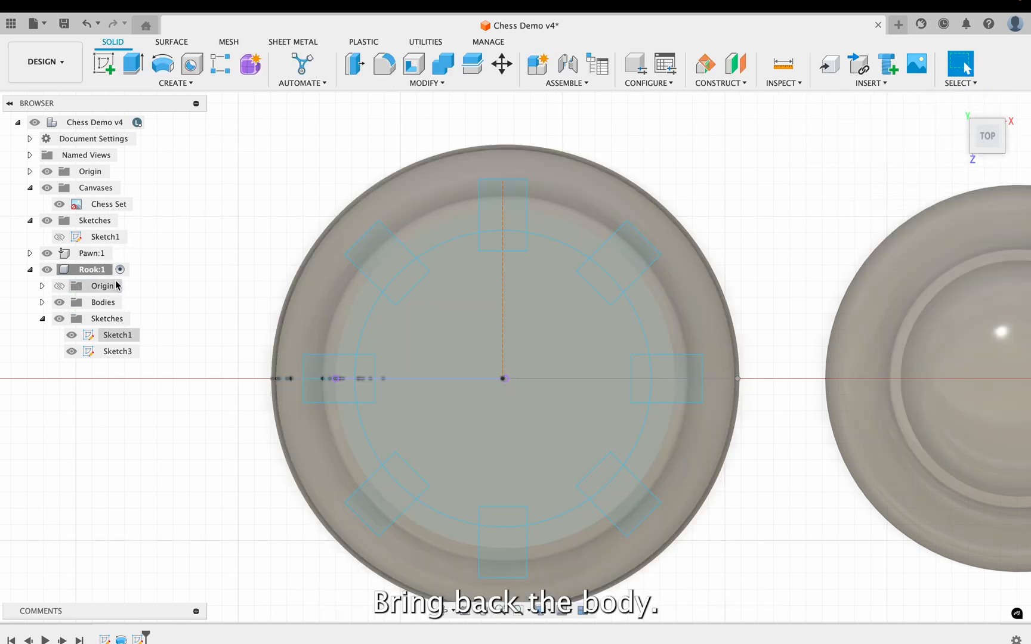
- Start an extrusion with the circle's inner area and all three regions of the front rectangle as profiles
left_click(134, 64)
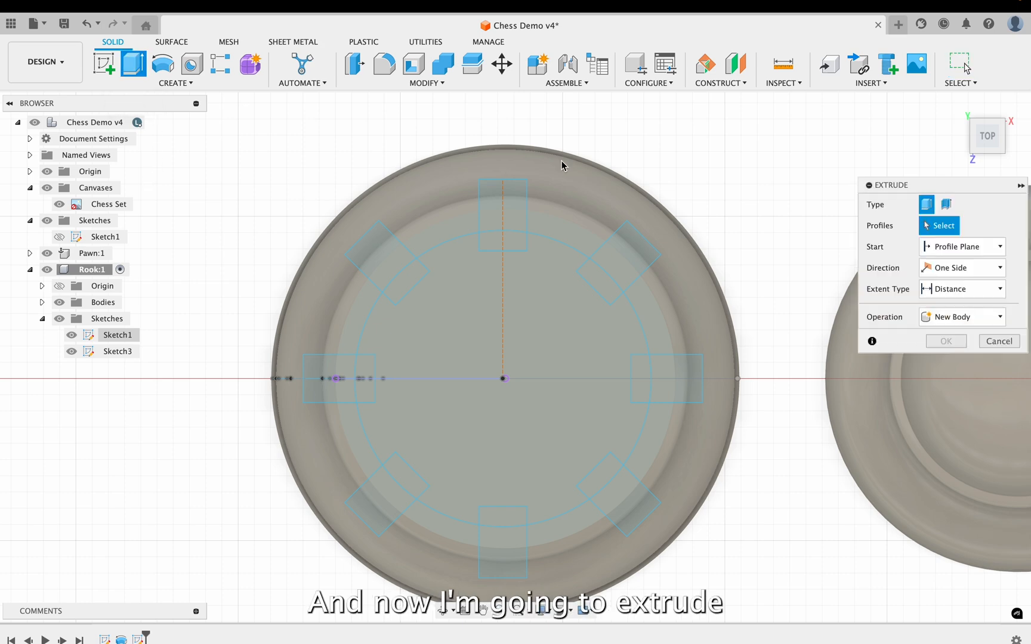
left_click(974, 125)
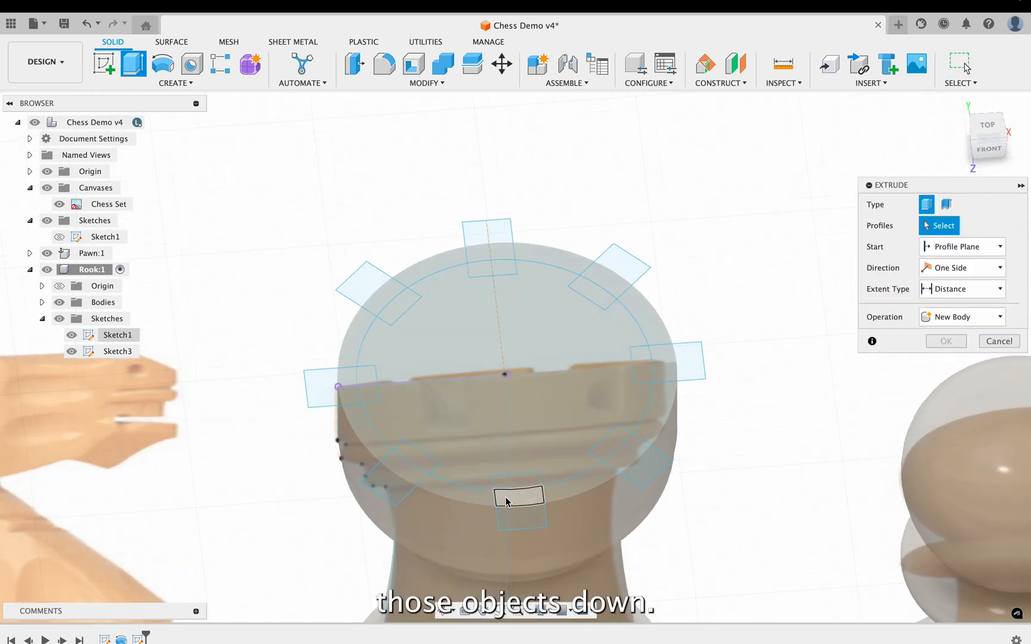
left_click(511, 489)
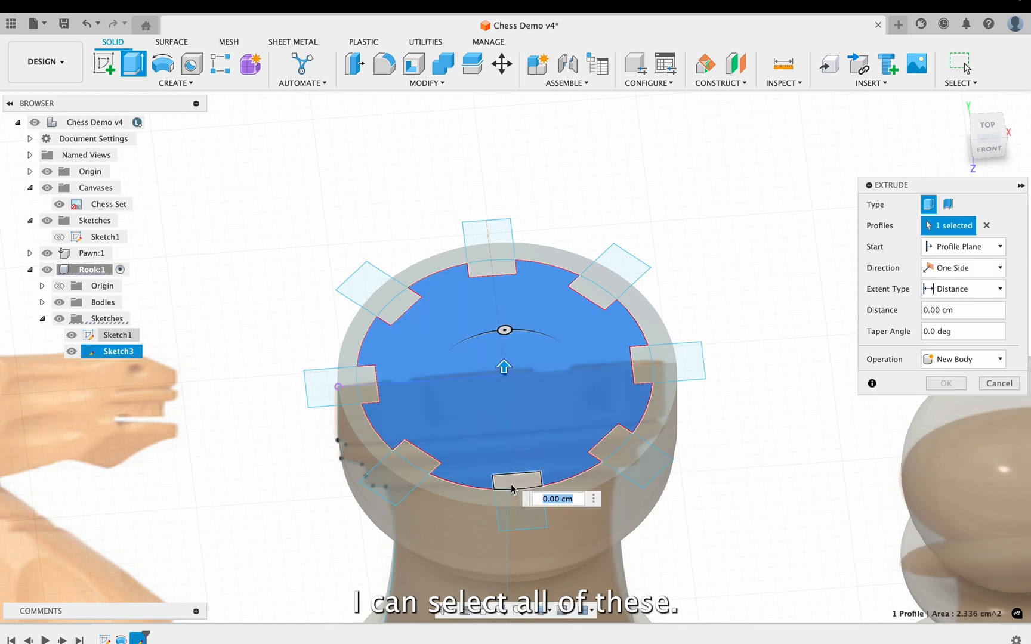
left_click(512, 487)
left_click(520, 498)
left_click(530, 517)
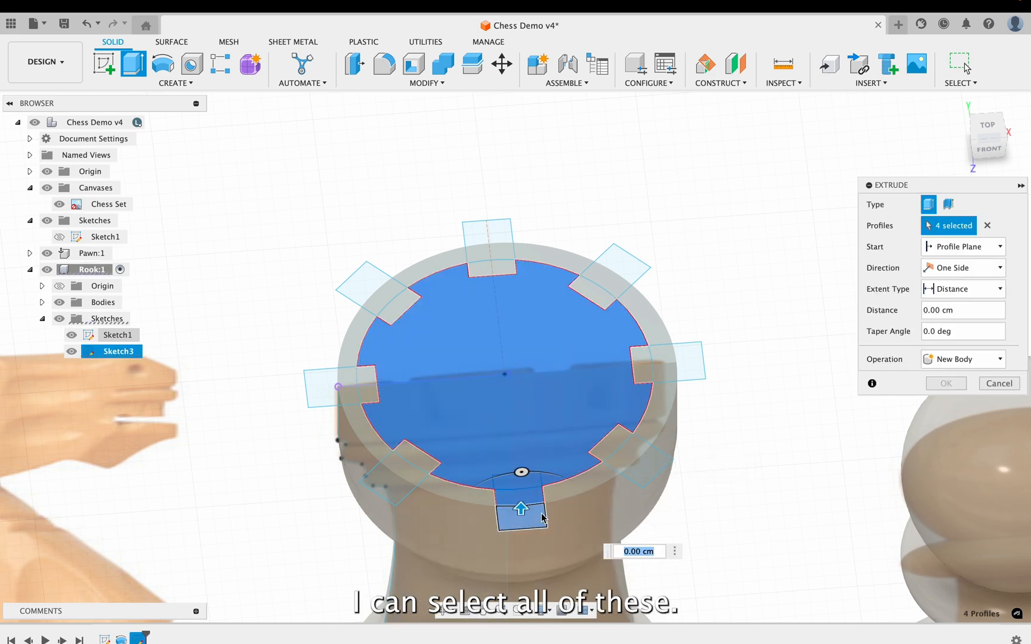
- Add every region of the remaining seven patterned rectangles to the extrusion's profiles
left_click(649, 472)
left_click(637, 457)
left_click(621, 435)
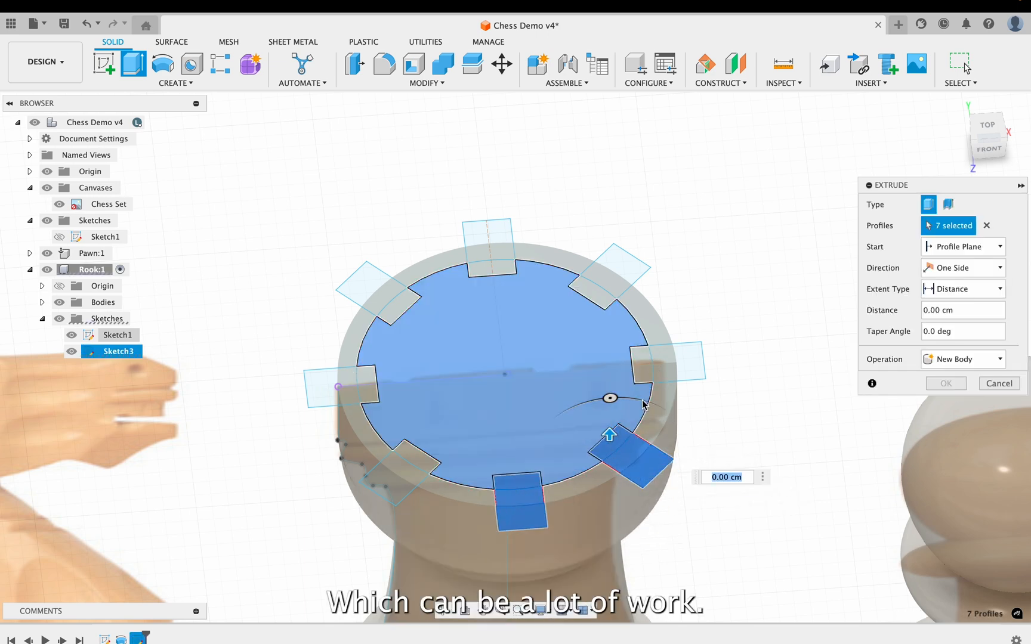
left_click(688, 364)
left_click(661, 370)
left_click(641, 371)
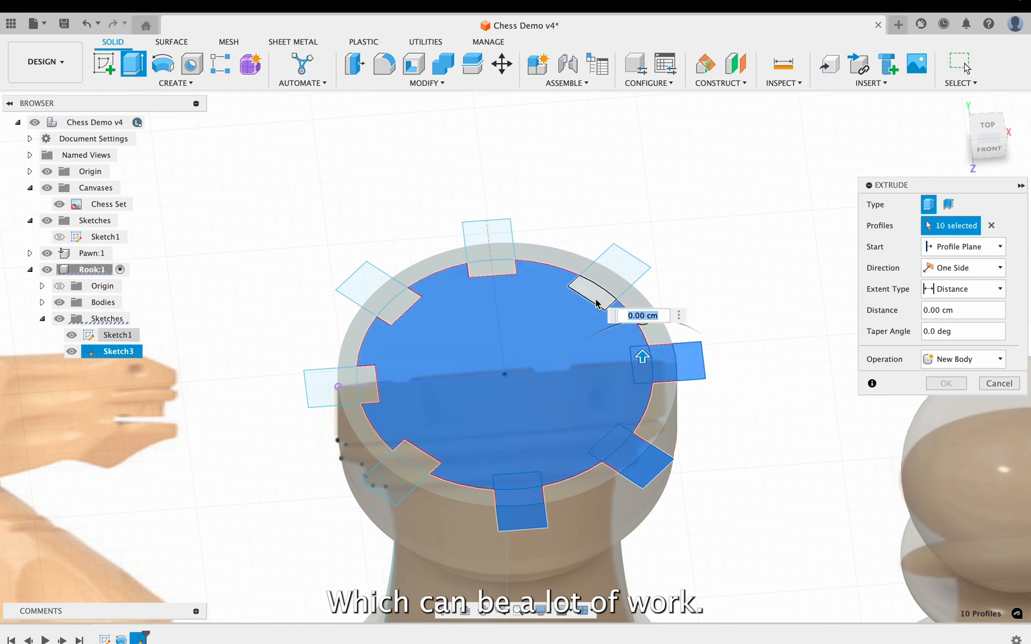
left_click(595, 299)
left_click(608, 285)
left_click(625, 264)
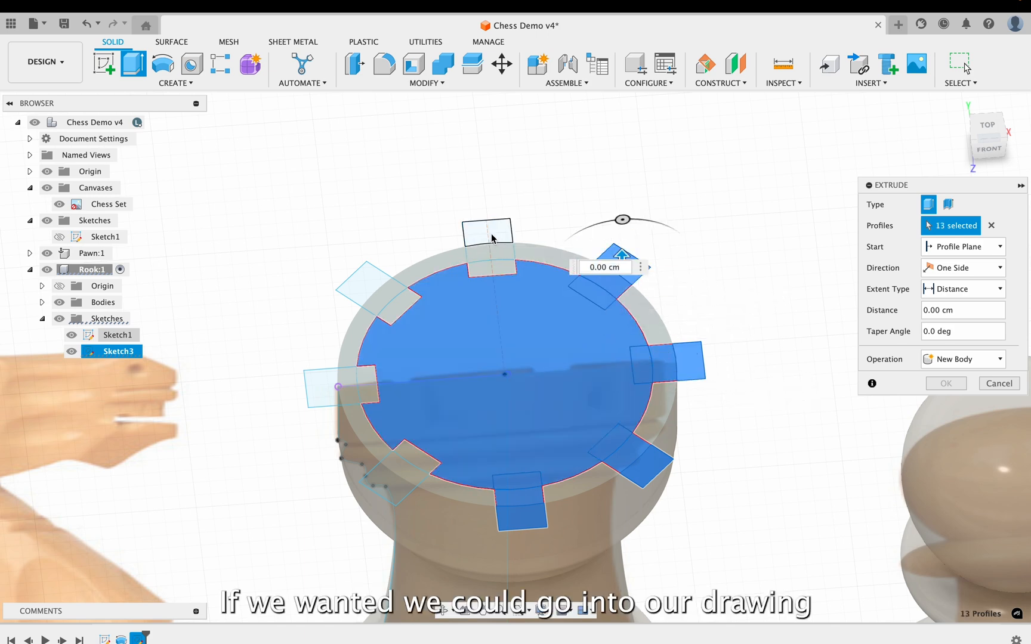
left_click(491, 238)
left_click(490, 255)
left_click(490, 270)
left_click(396, 307)
left_click(401, 315)
left_click(322, 395)
left_click(348, 382)
left_click(364, 390)
left_click(365, 381)
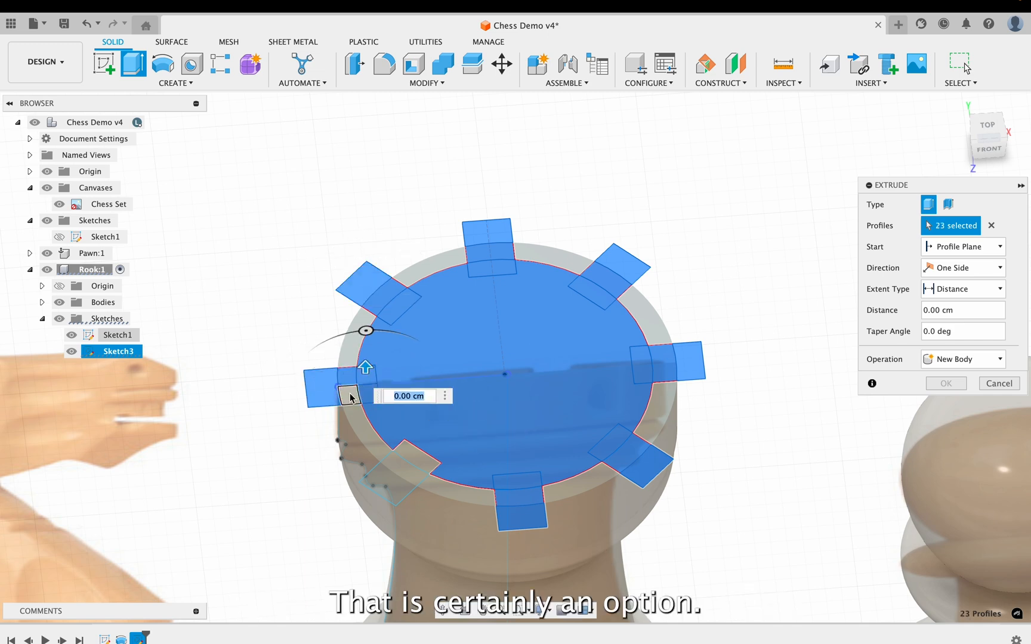
left_click(416, 462)
left_click(415, 475)
left_click(412, 484)
left_click(409, 492)
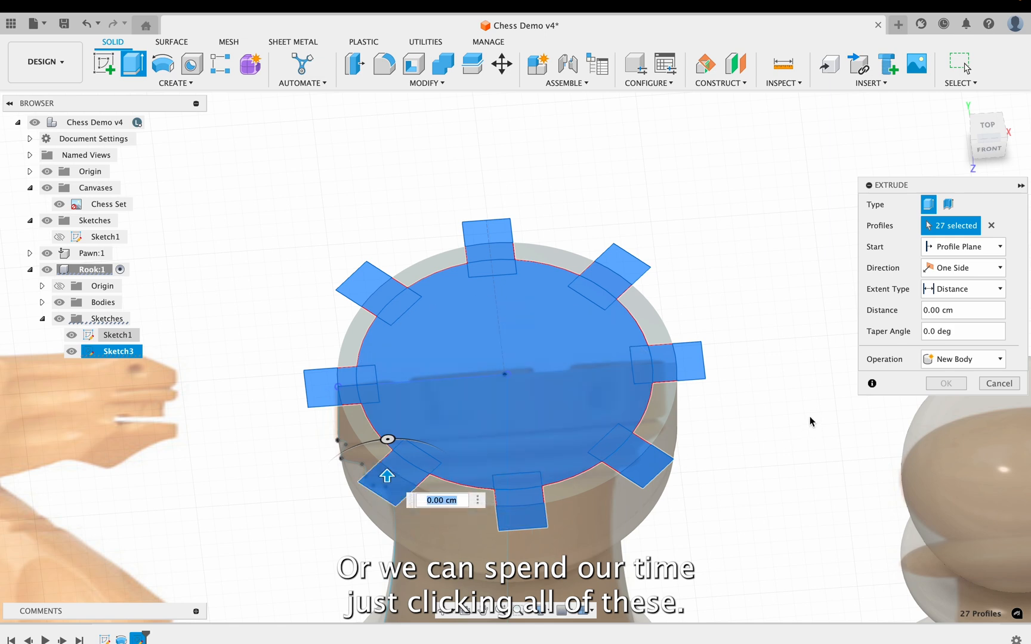
- Extrude the selected profiles as a Cut with a distance of -0.413 cm down into the rook's top
left_click(983, 362)
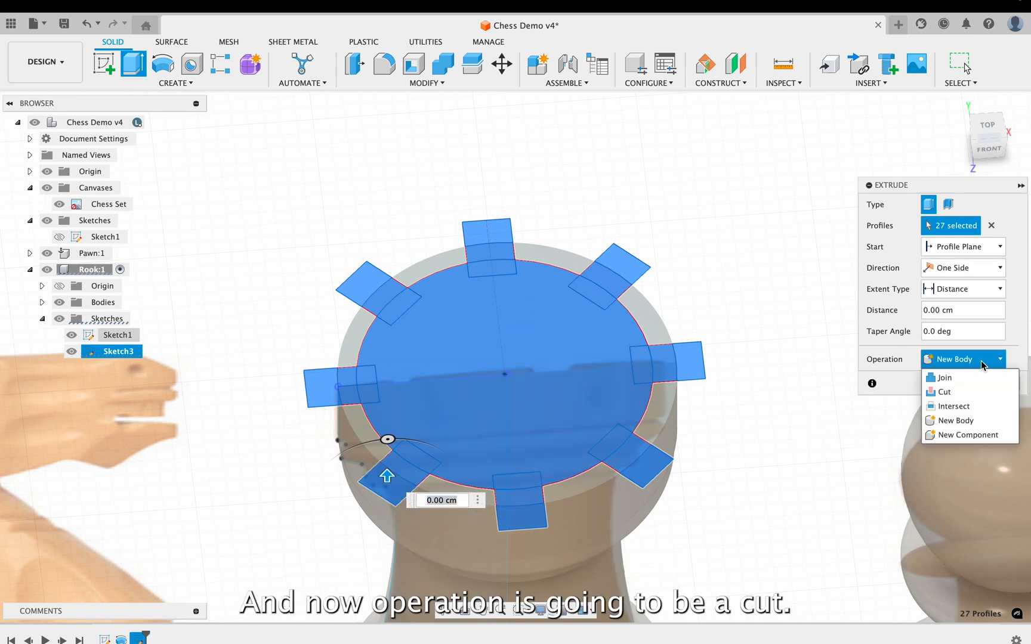
left_click(974, 393)
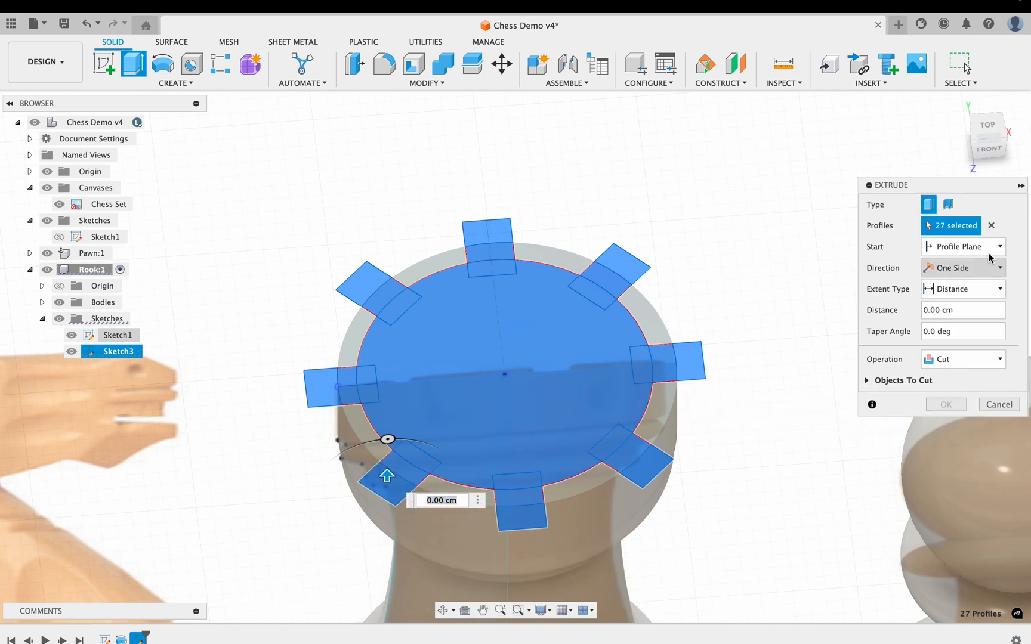
left_click_drag(974, 147, 973, 131)
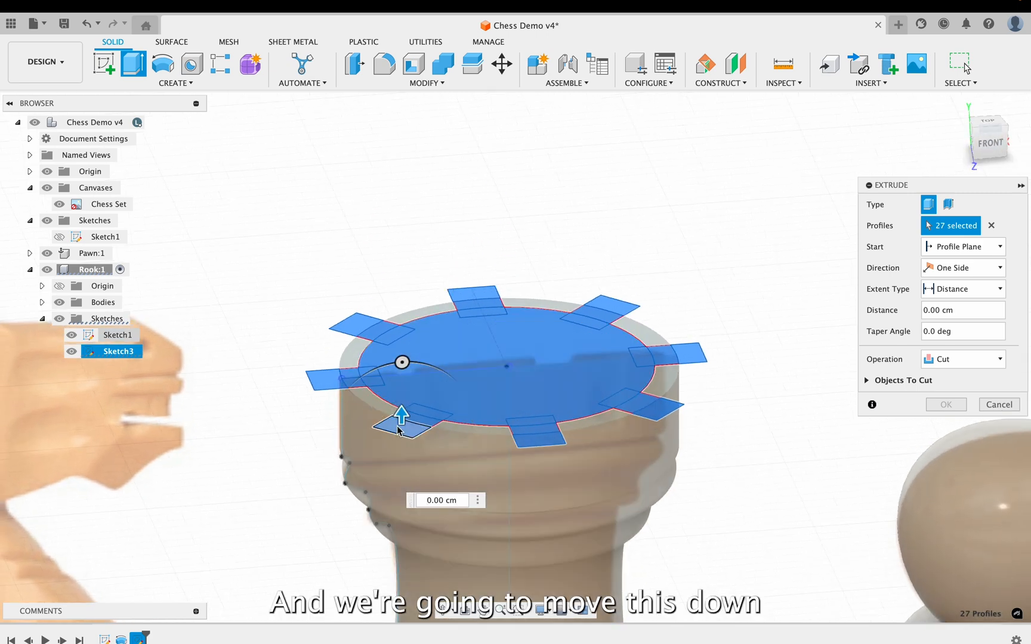
left_click_drag(401, 418, 399, 470)
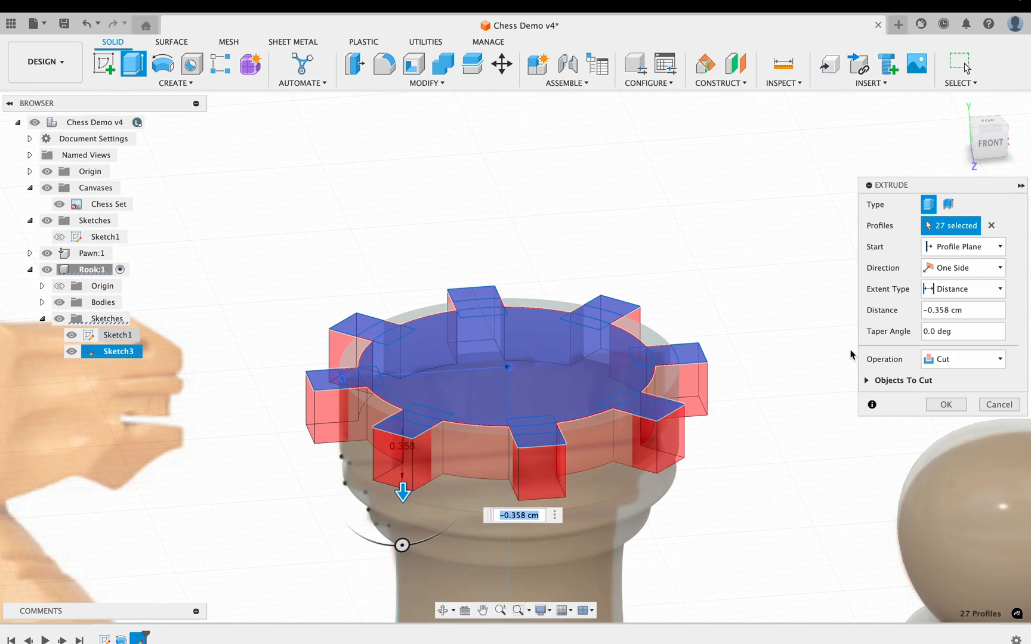
left_click_drag(975, 131, 970, 112)
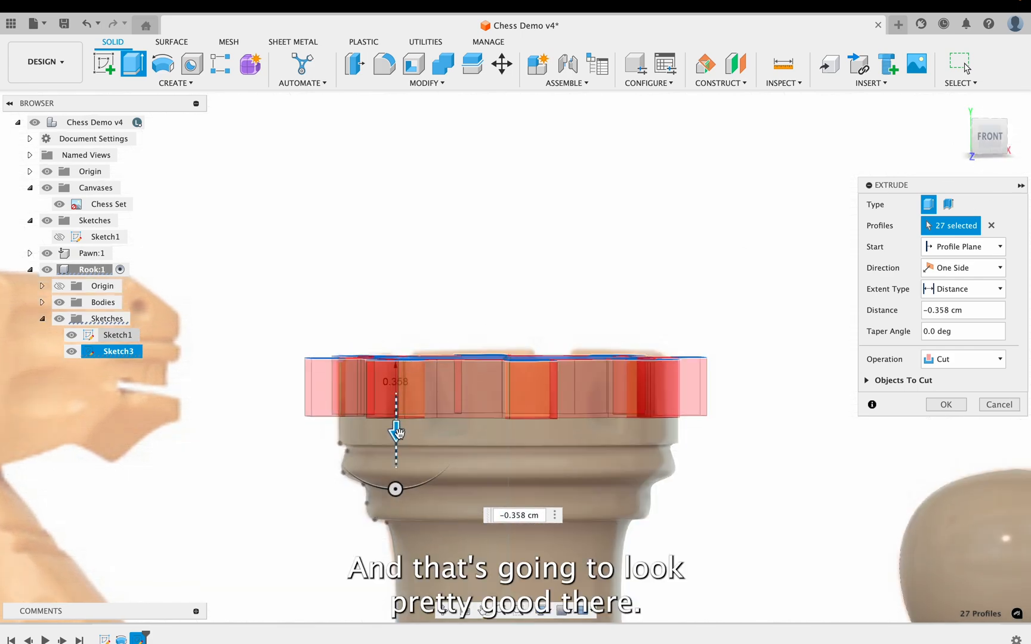
left_click_drag(399, 433, 397, 443)
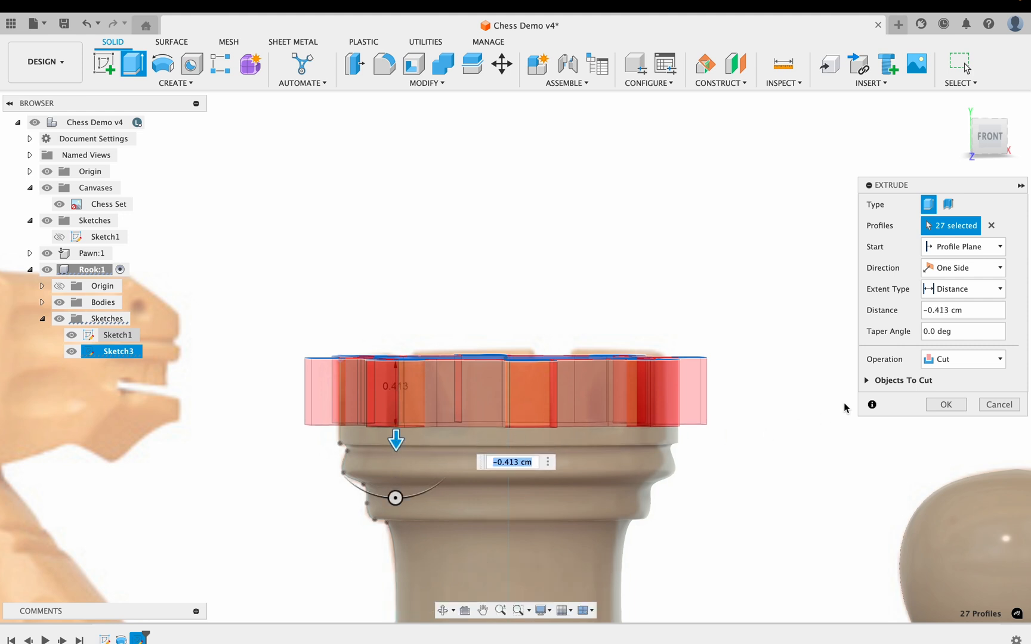
left_click(944, 407)
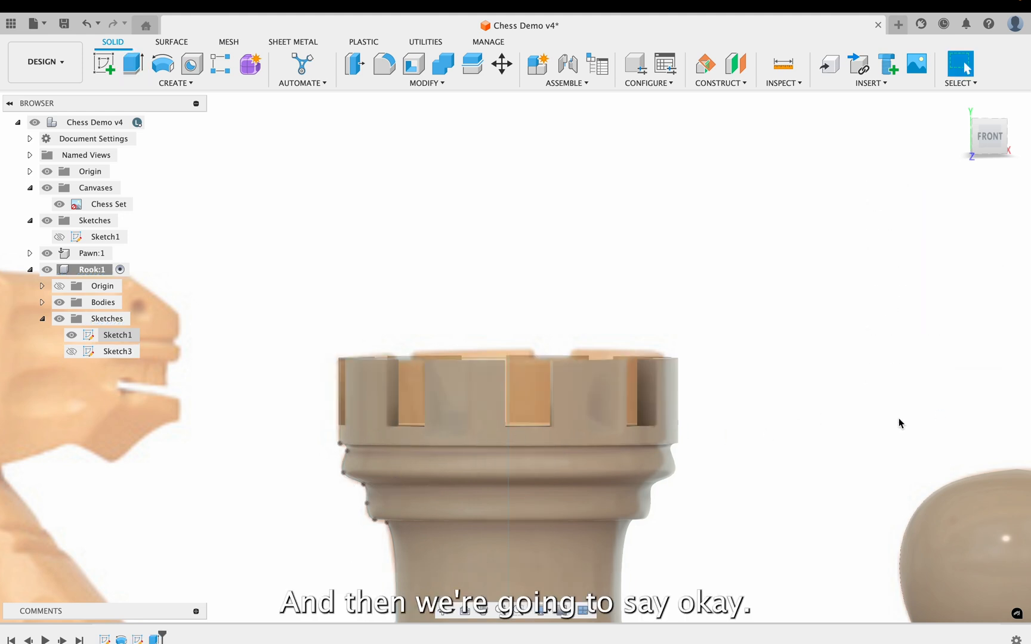
- Hide the canvases and inspect the rook's battlements and whole shape beside the pawn
middle_click_drag(737, 371, 800, 280)
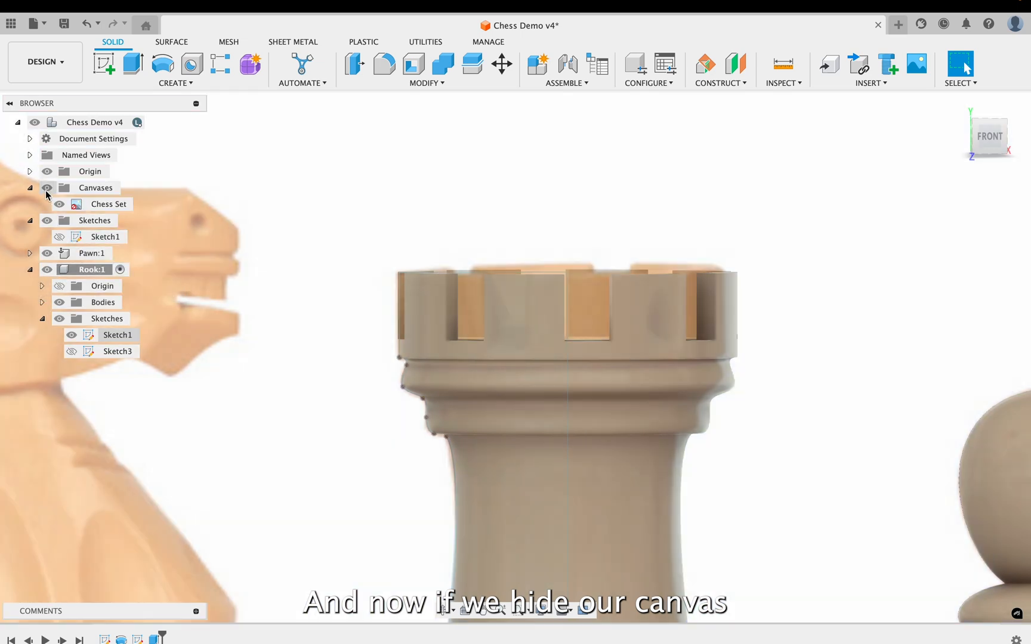
left_click(47, 187)
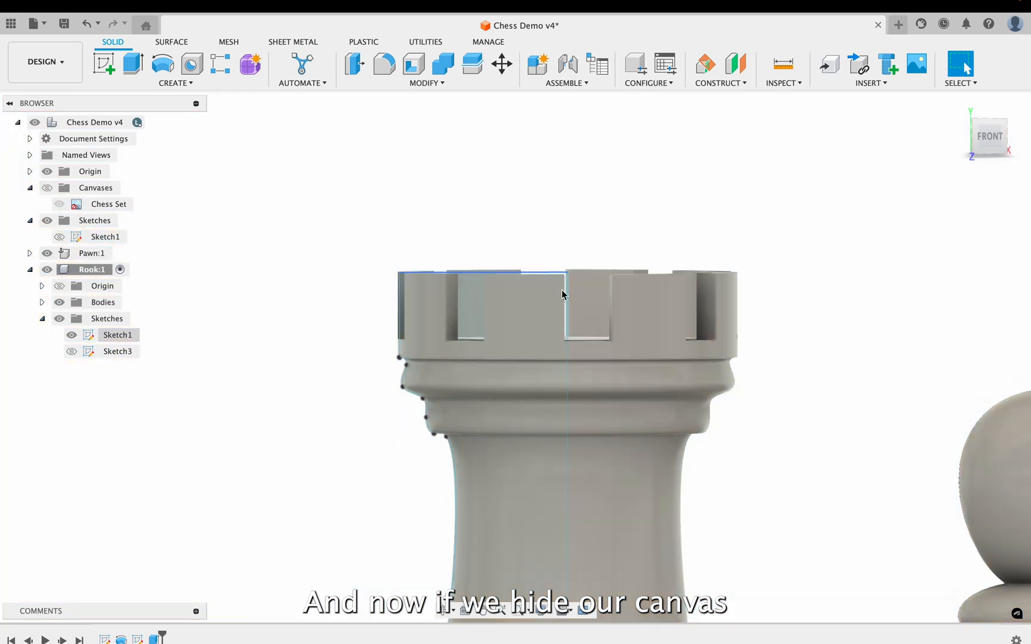
left_click(1004, 127)
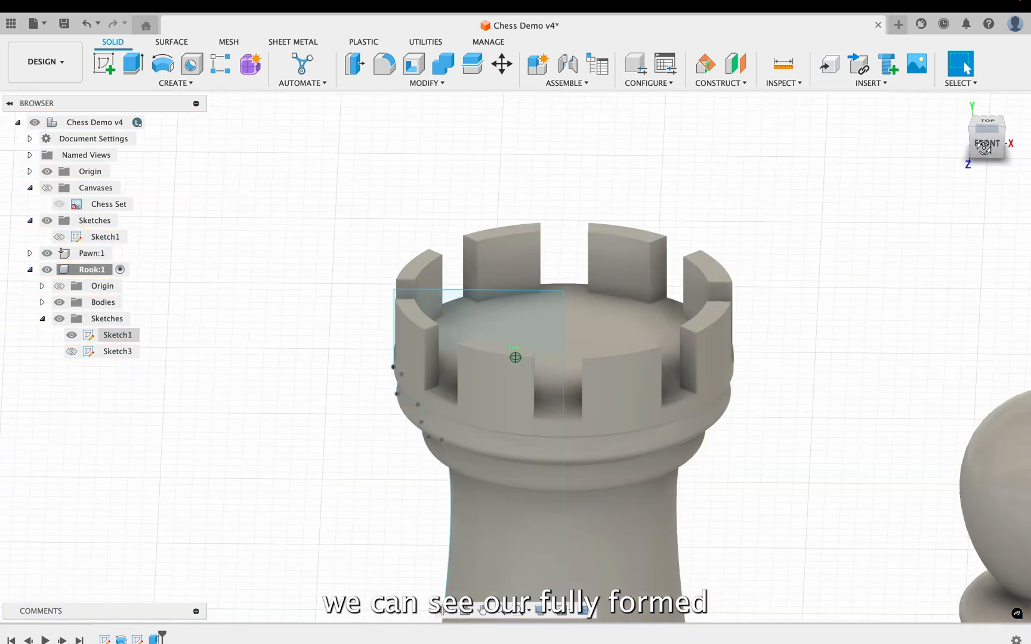
middle_click_drag(622, 367, 697, 220)
scroll(710, 338, "up", 3)
scroll(710, 337, "down", 6)
middle_click_drag(697, 375, 594, 281)
scroll(646, 343, "down", 4)
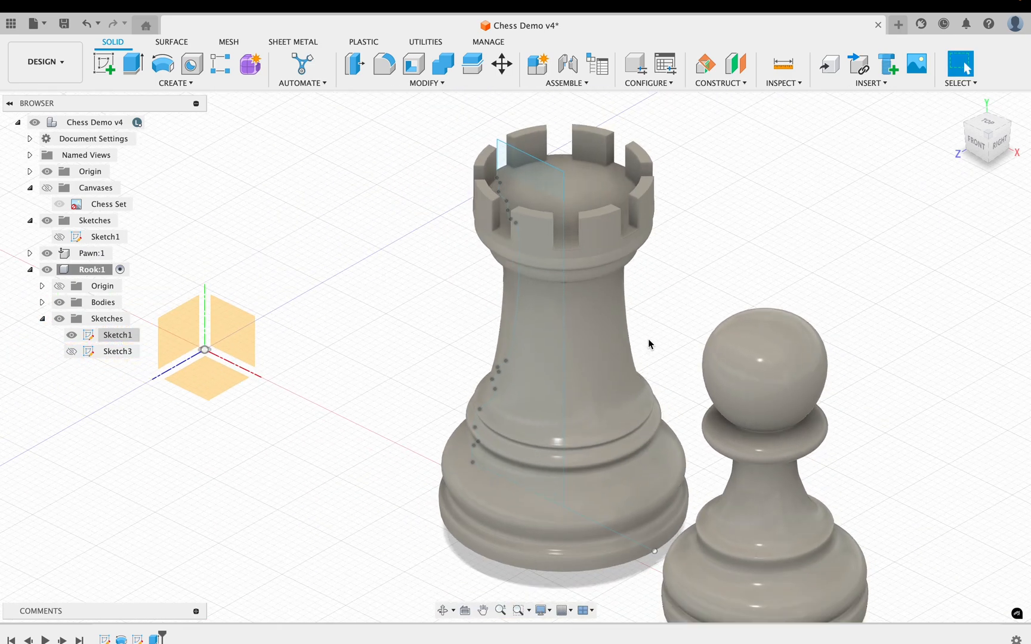